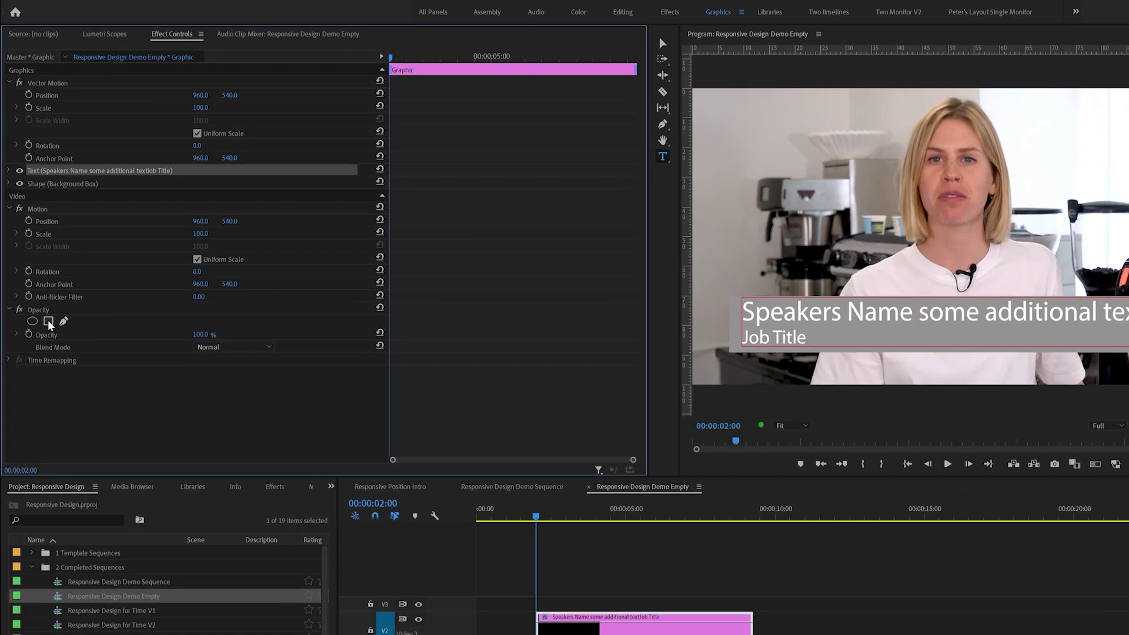
Step: Add a rectangle opacity mask sized to frame the full grey name and title box
click(49, 323)
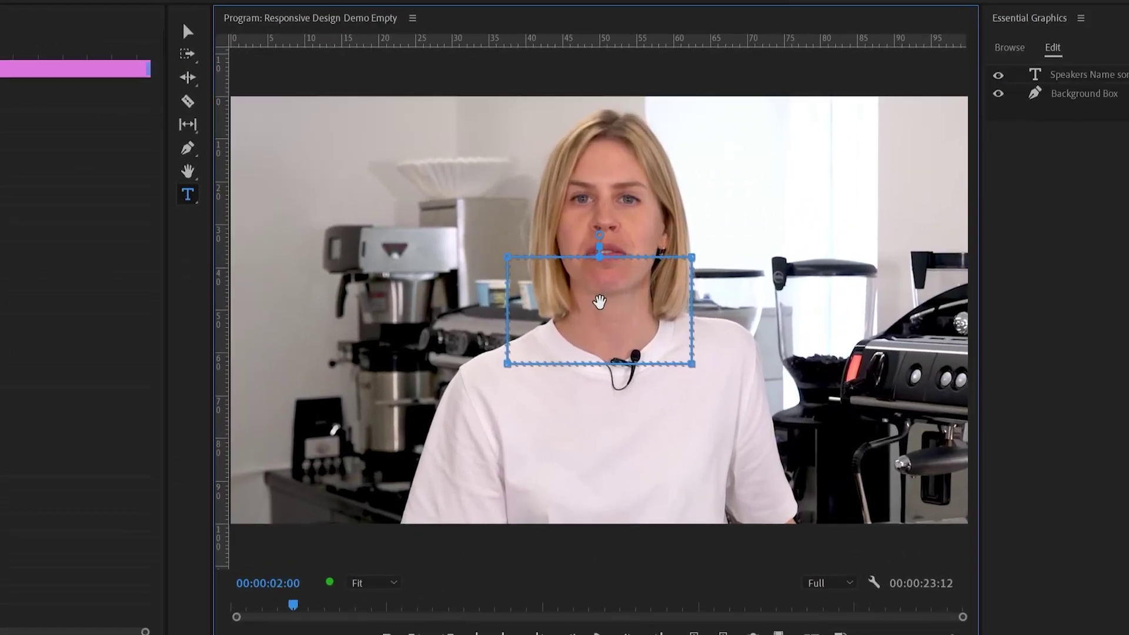
drag(1006, 245, 934, 298)
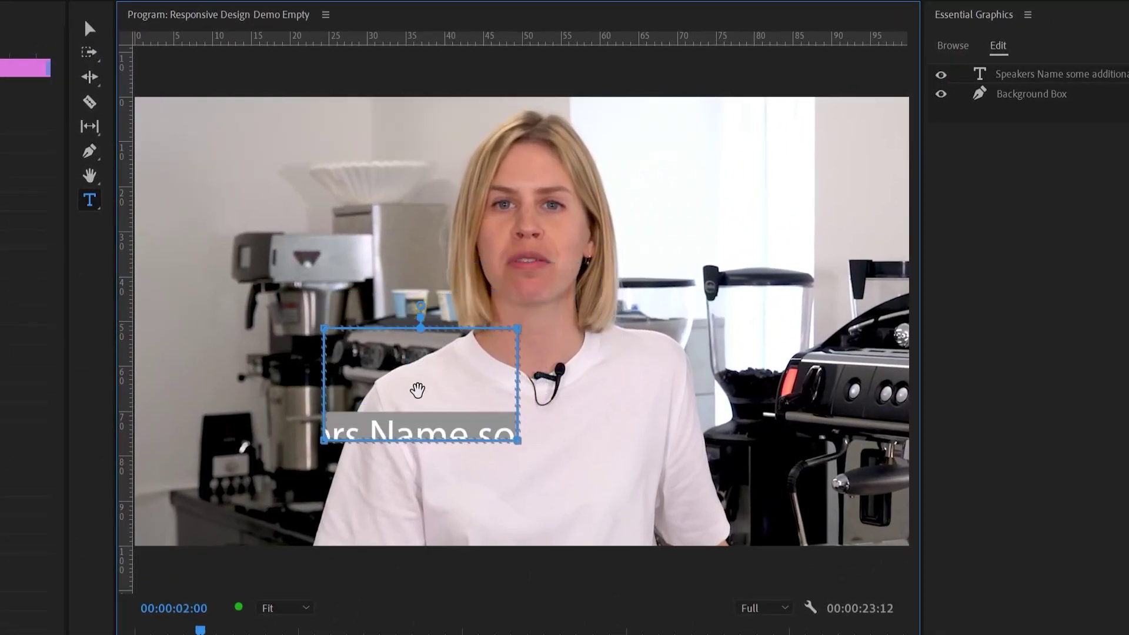
drag(418, 390, 288, 449)
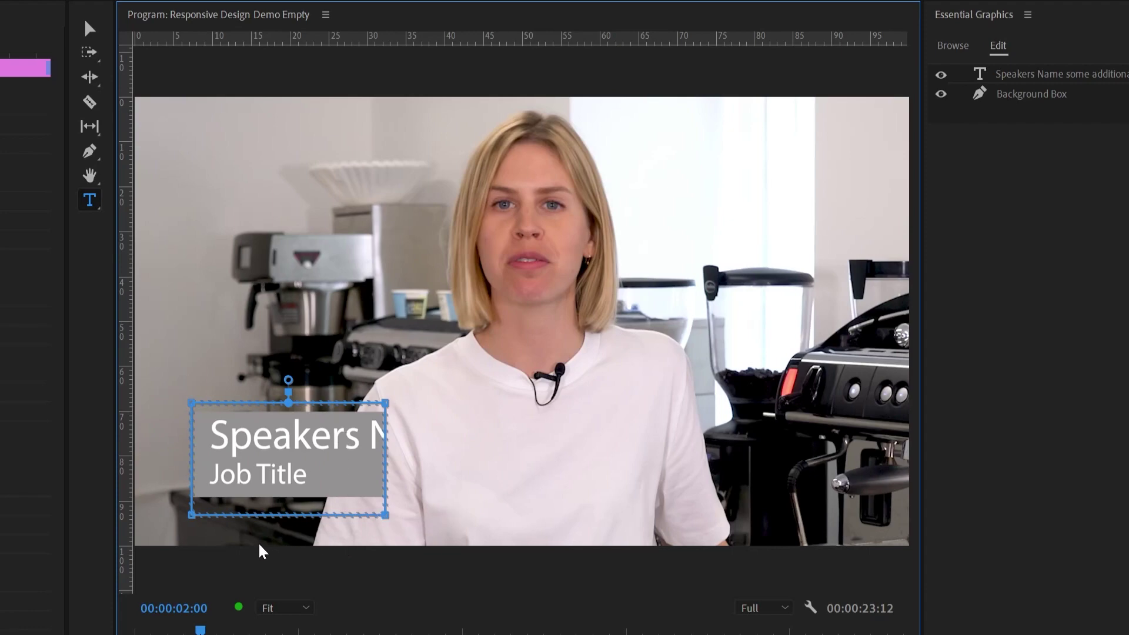
drag(161, 528, 387, 535)
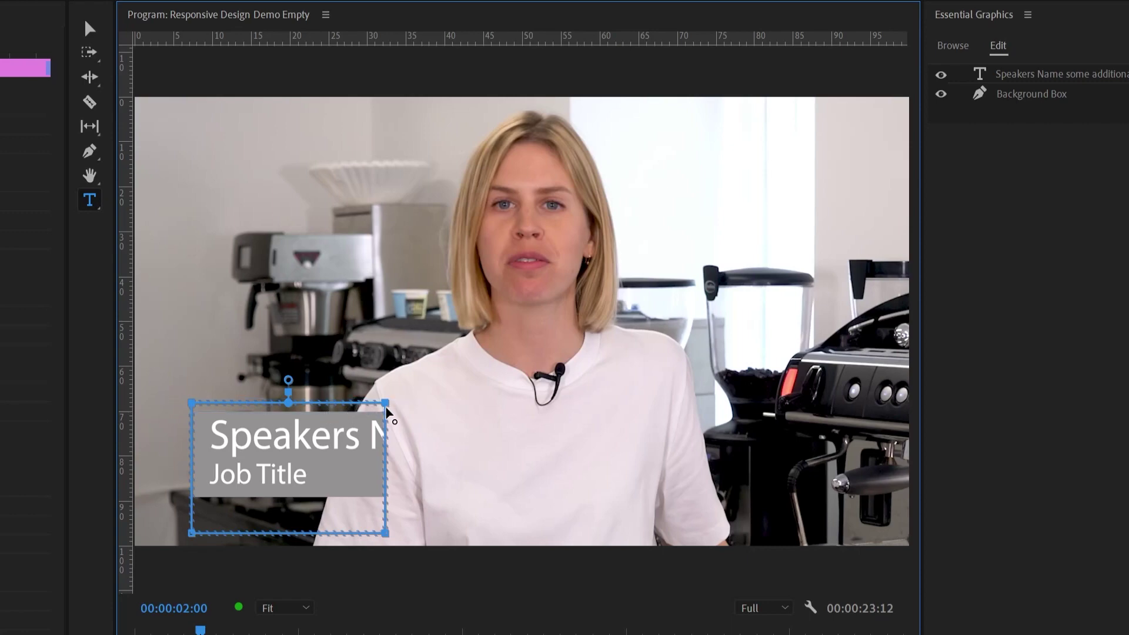
drag(386, 409, 386, 380)
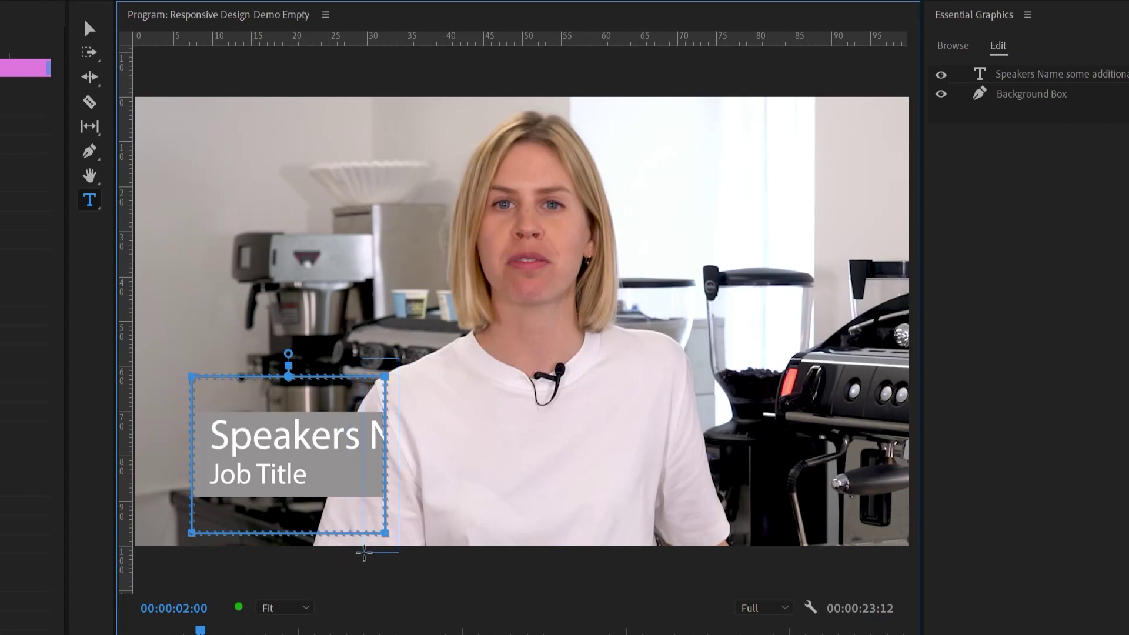
drag(389, 540, 840, 522)
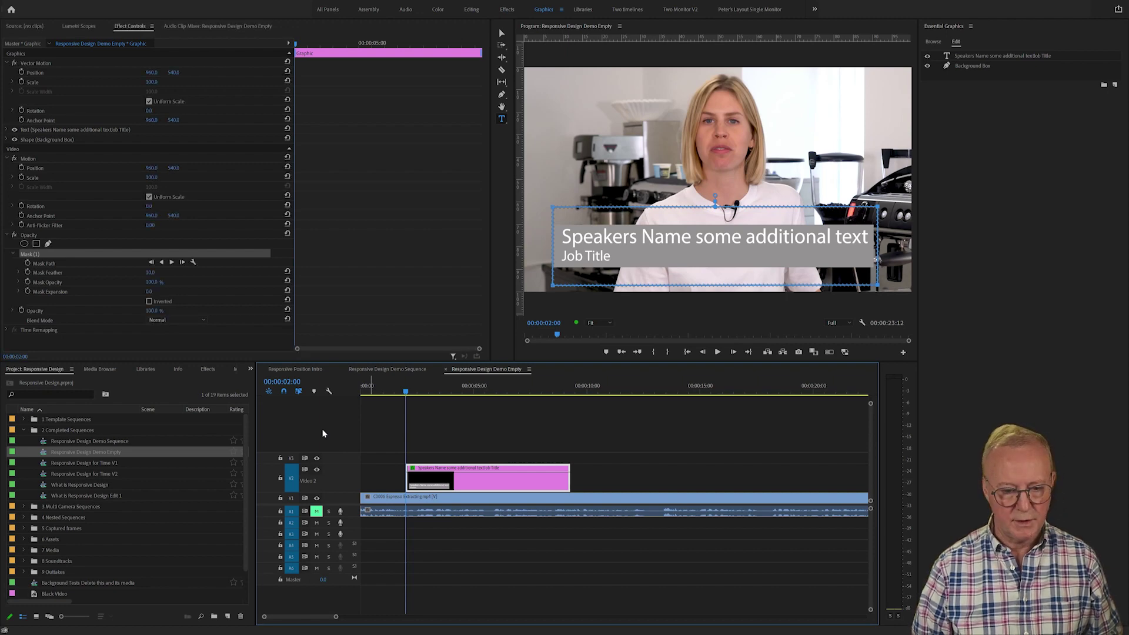
Step: At 00:00:03:15, add a Position keyframe (185.9, 846.1) to the name and title text layer
key(space)
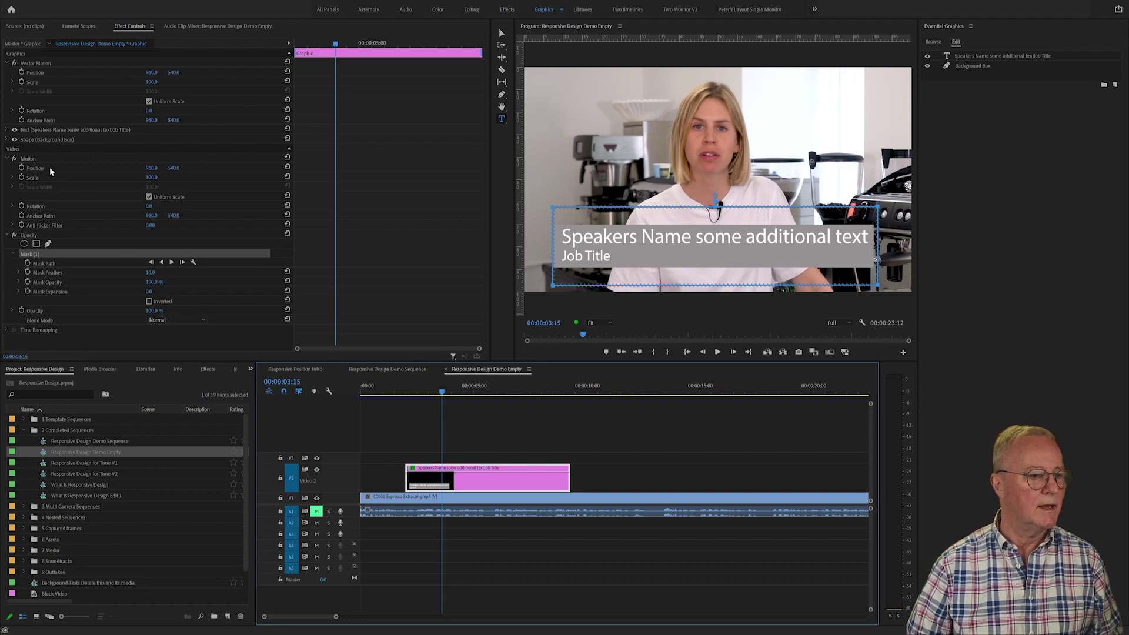
click(30, 129)
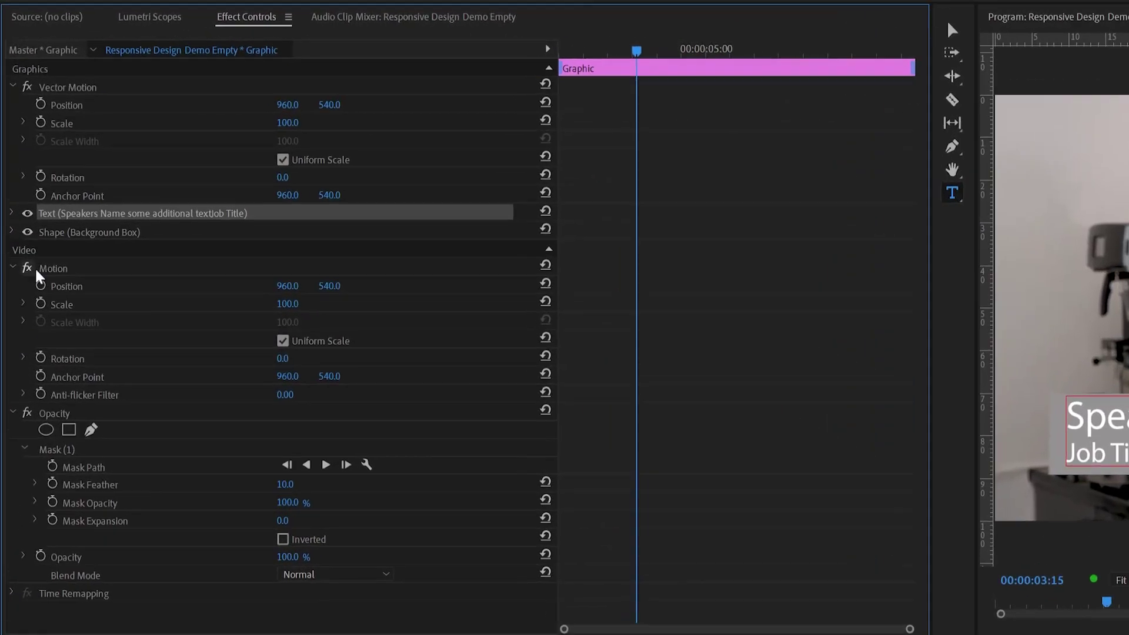
click(11, 215)
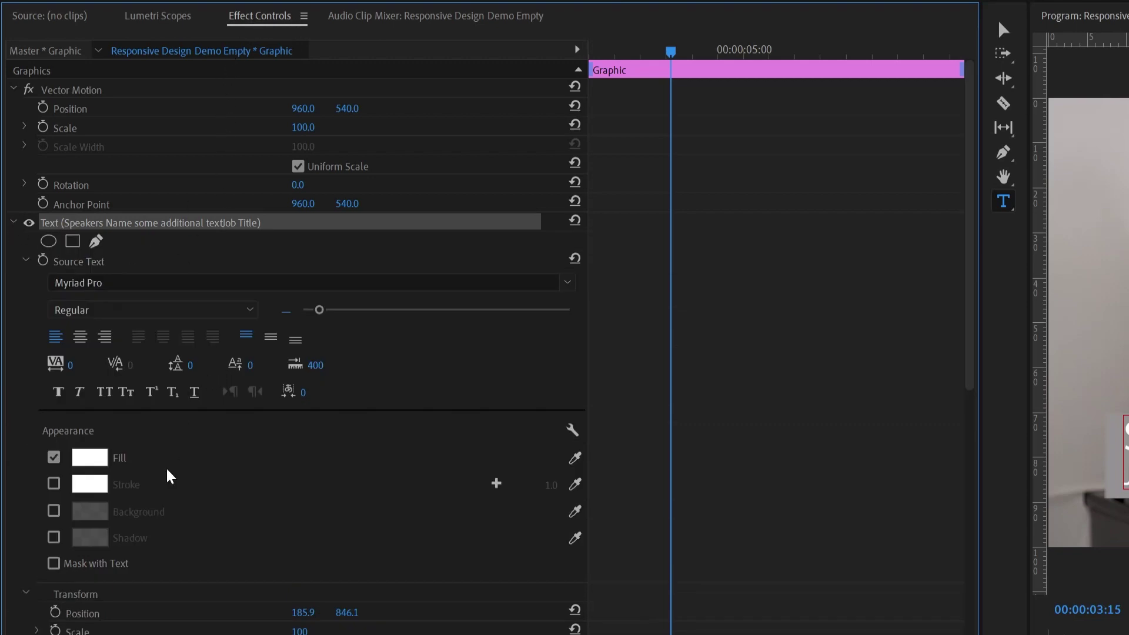
scroll(187, 485, down, 3)
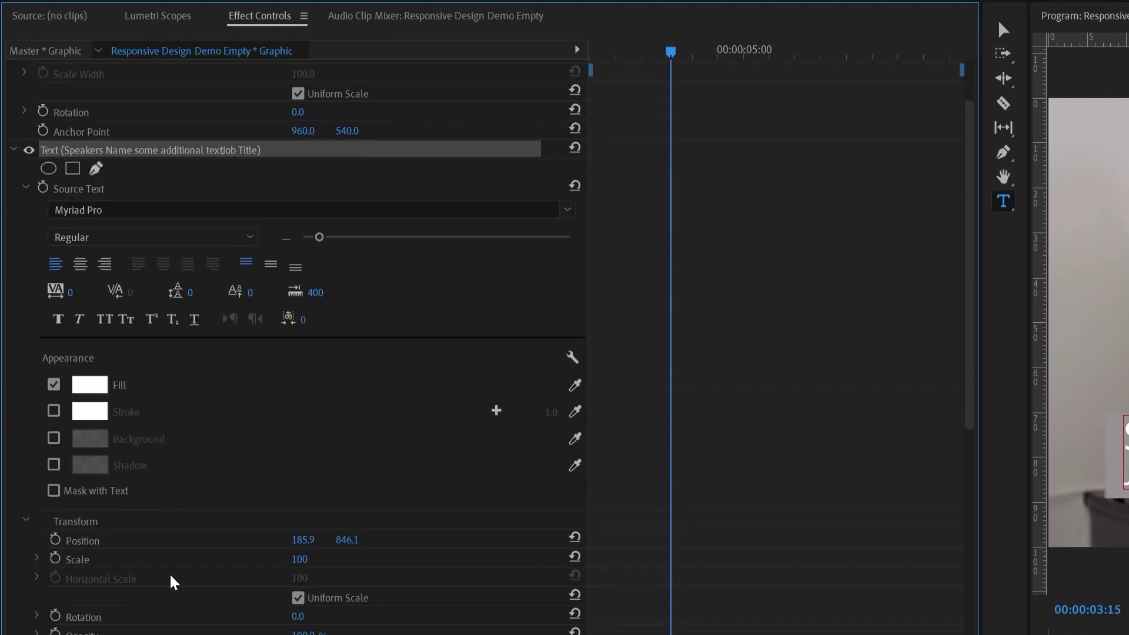
click(56, 540)
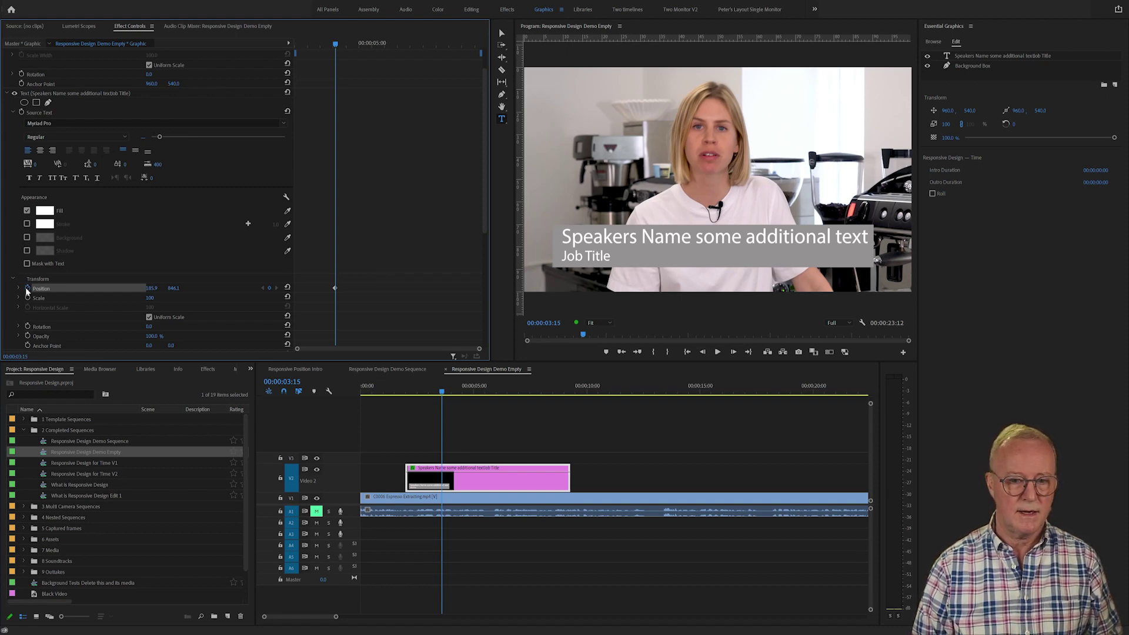
Step: Add a Position keyframe with X -1413.1 at 00:00:02:15, then preview the slide-in between keyframes
key(j)
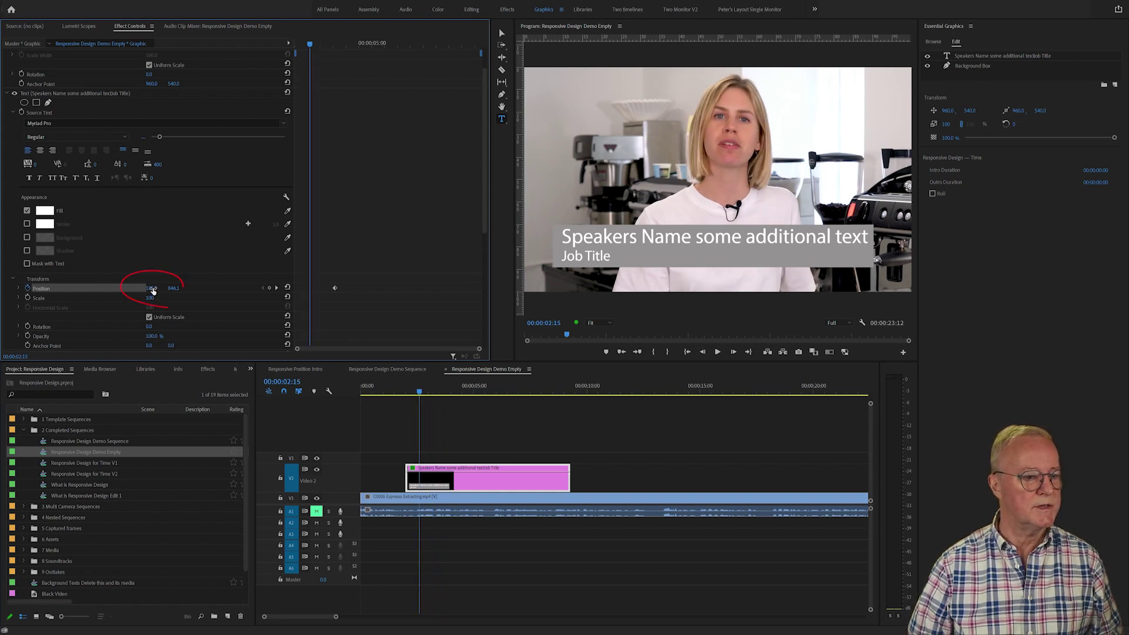
drag(152, 290, 84, 290)
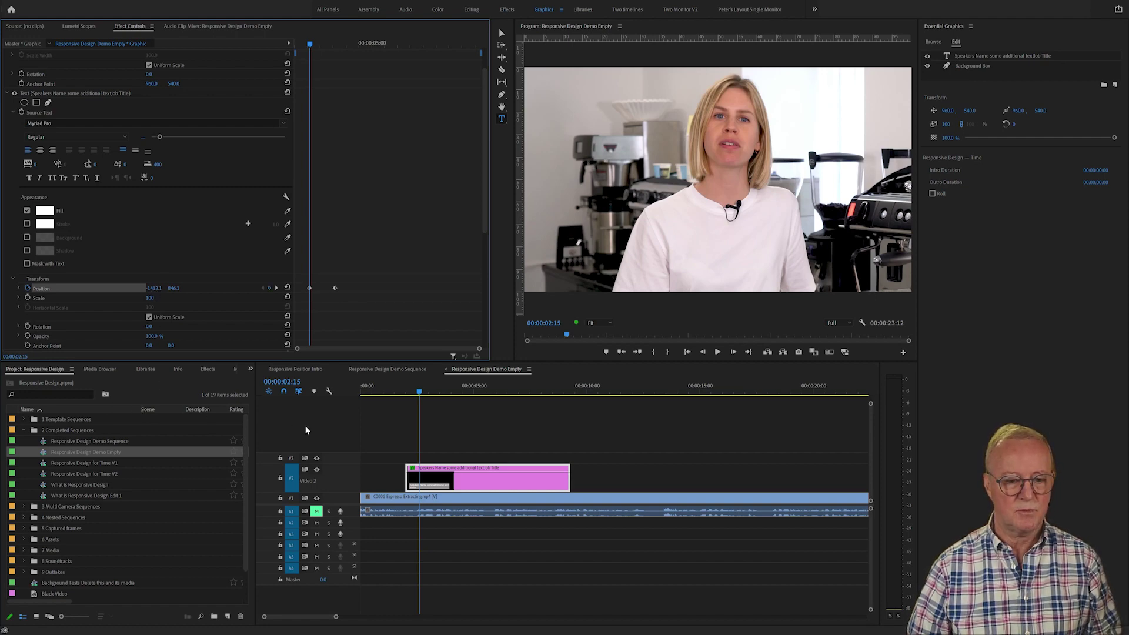
key(space)
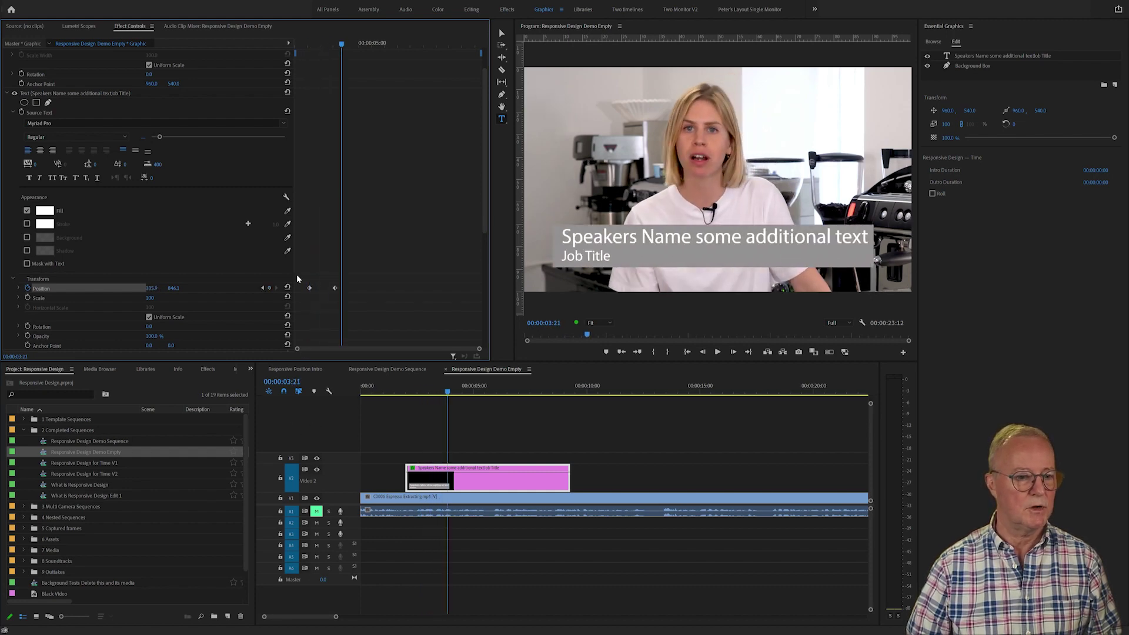
click(263, 289)
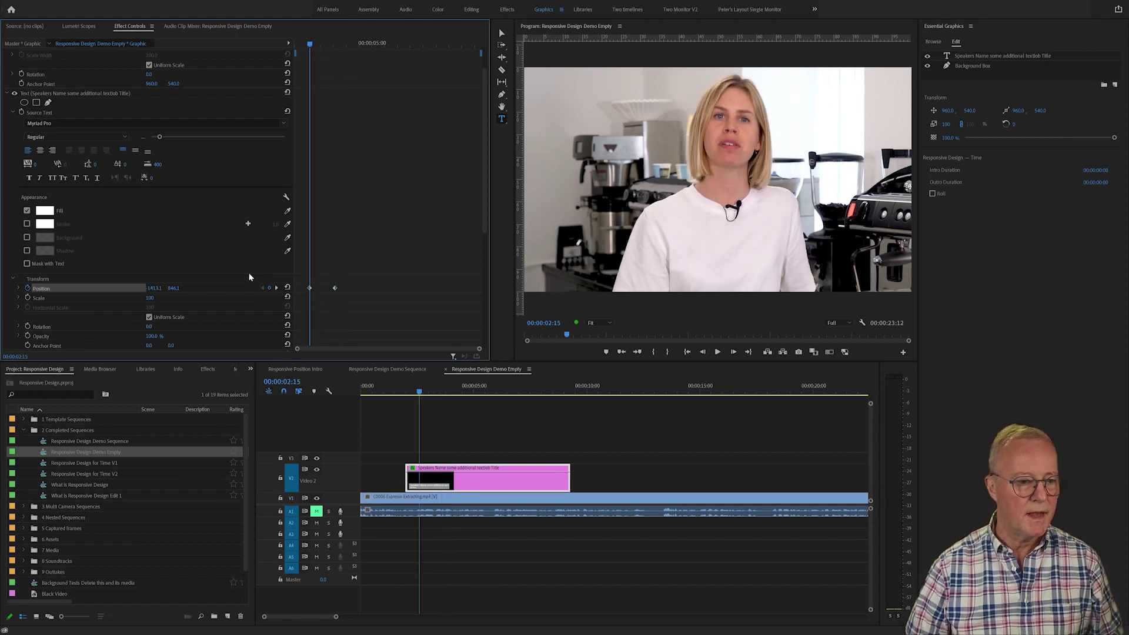
click(277, 288)
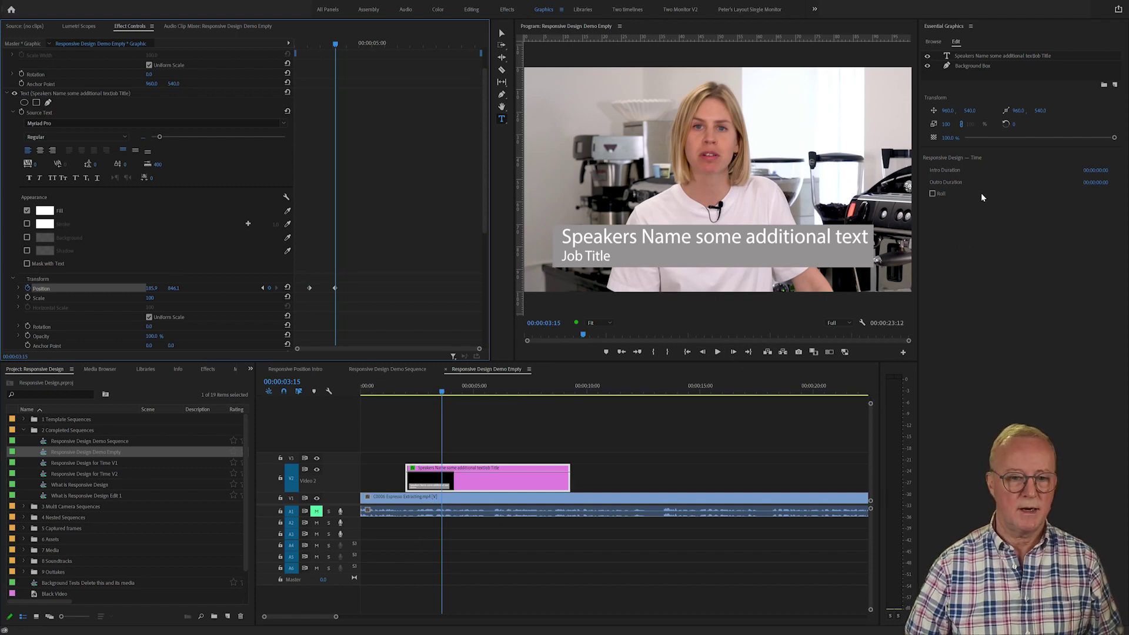
Step: Add a rectangle shape layer named 'Bar' with a red fill
click(1089, 109)
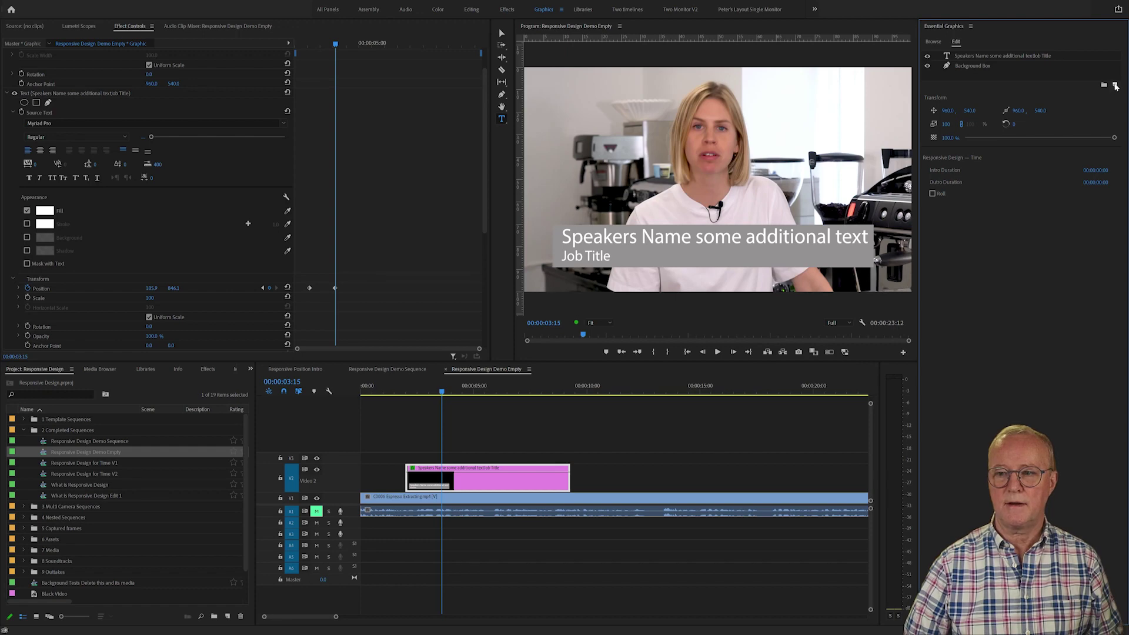
click(1100, 120)
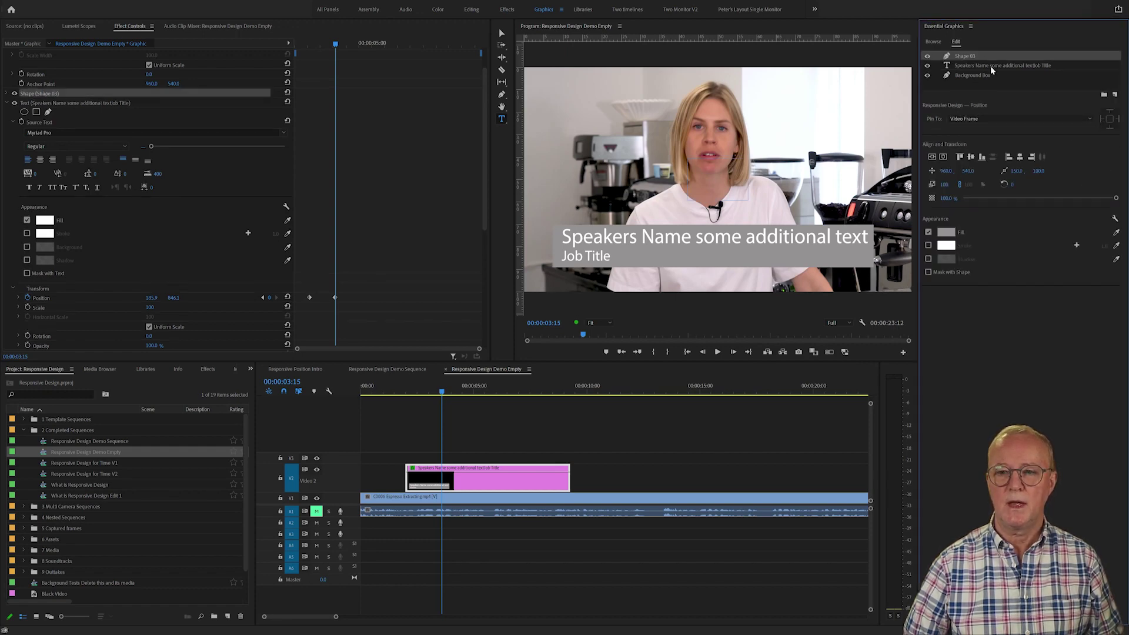
double_click(968, 56)
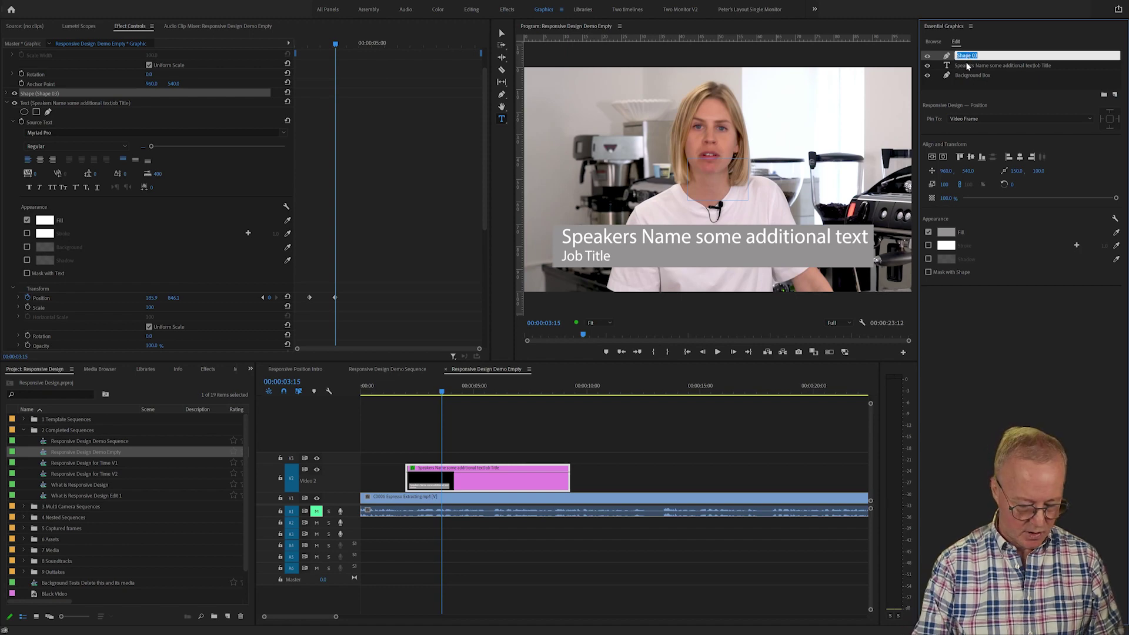
text(Bar)
key(Return)
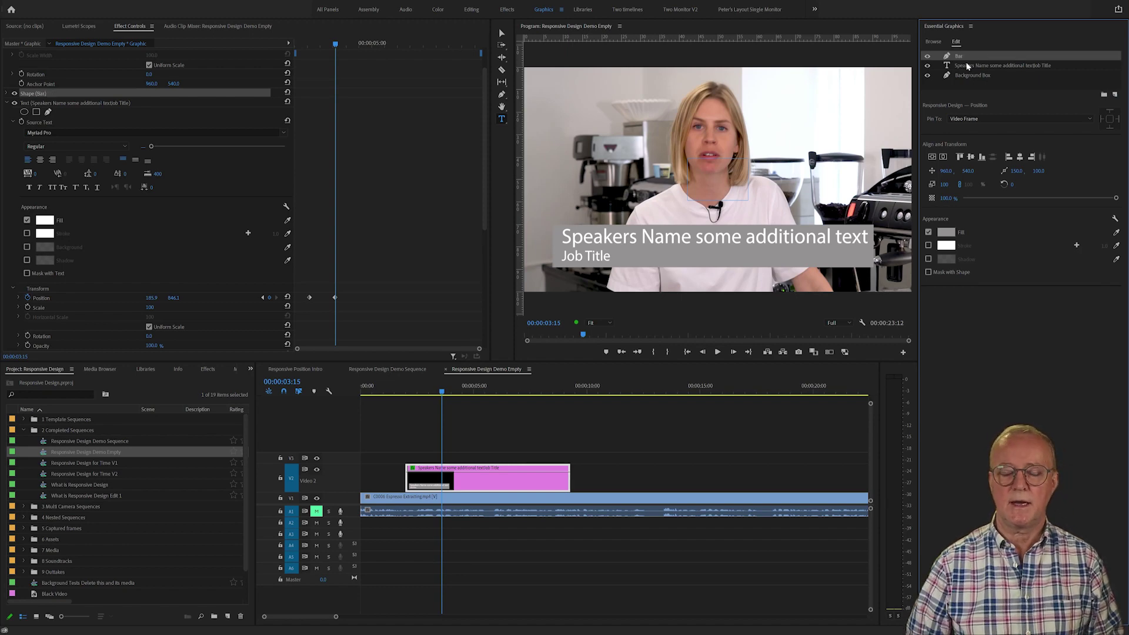
click(946, 235)
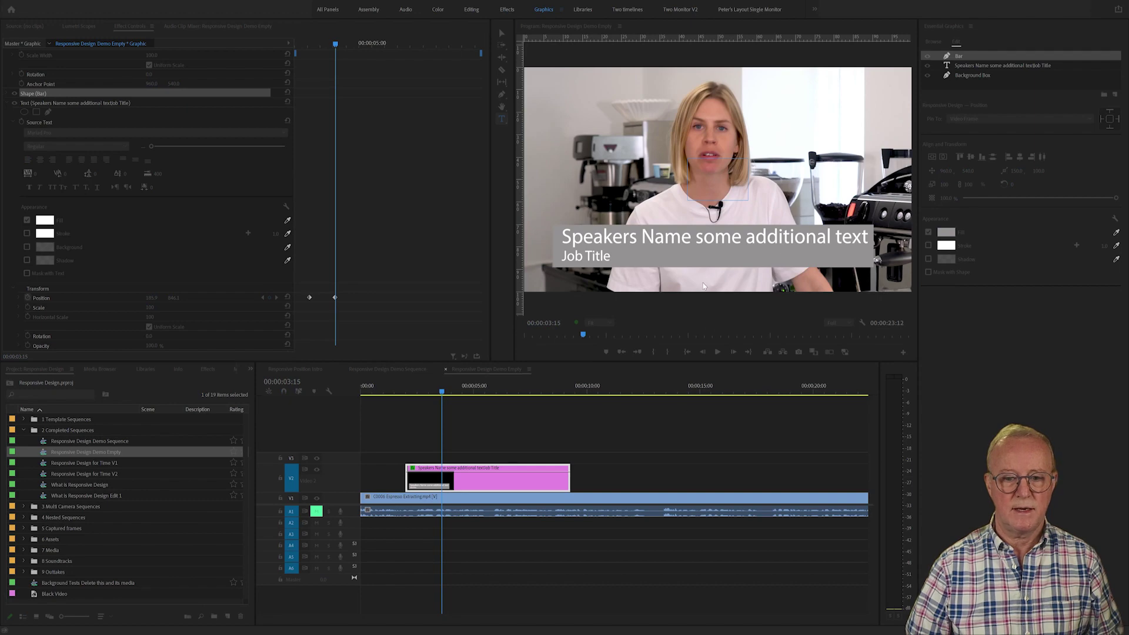
key(Return)
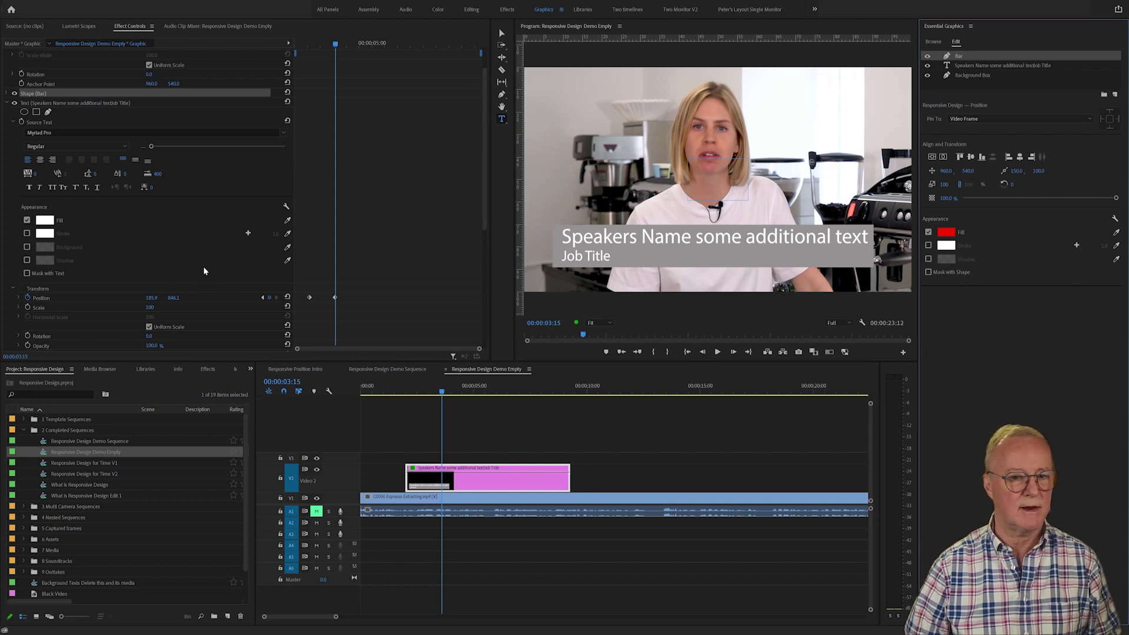
Step: Move the red Bar to 288.2, 857.4 at the grey box's left end
click(501, 33)
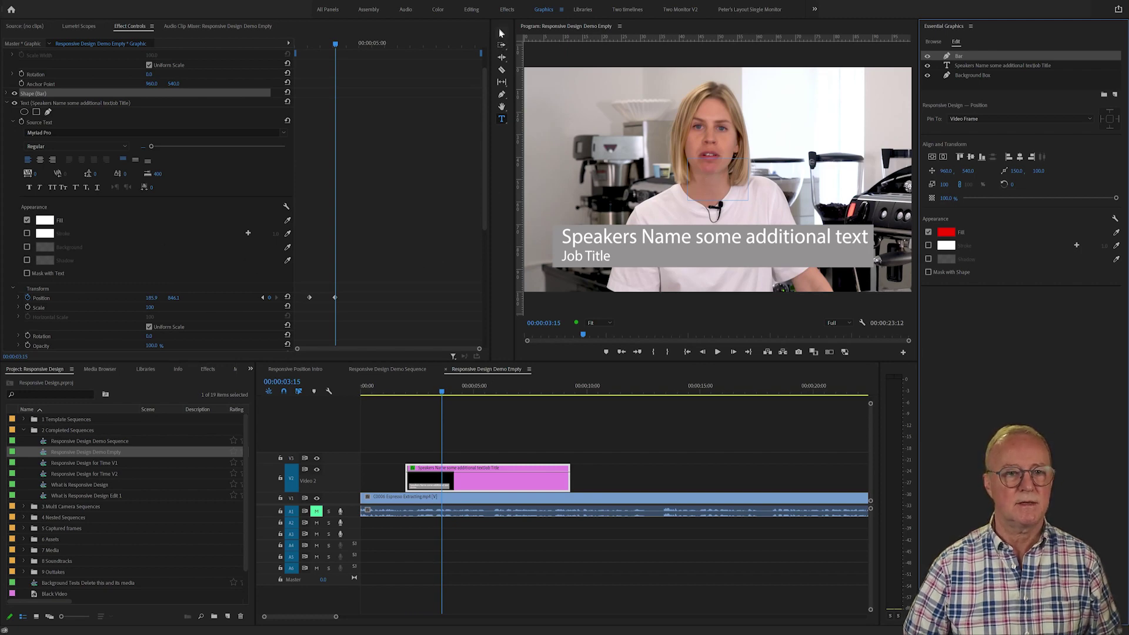
drag(702, 185, 691, 194)
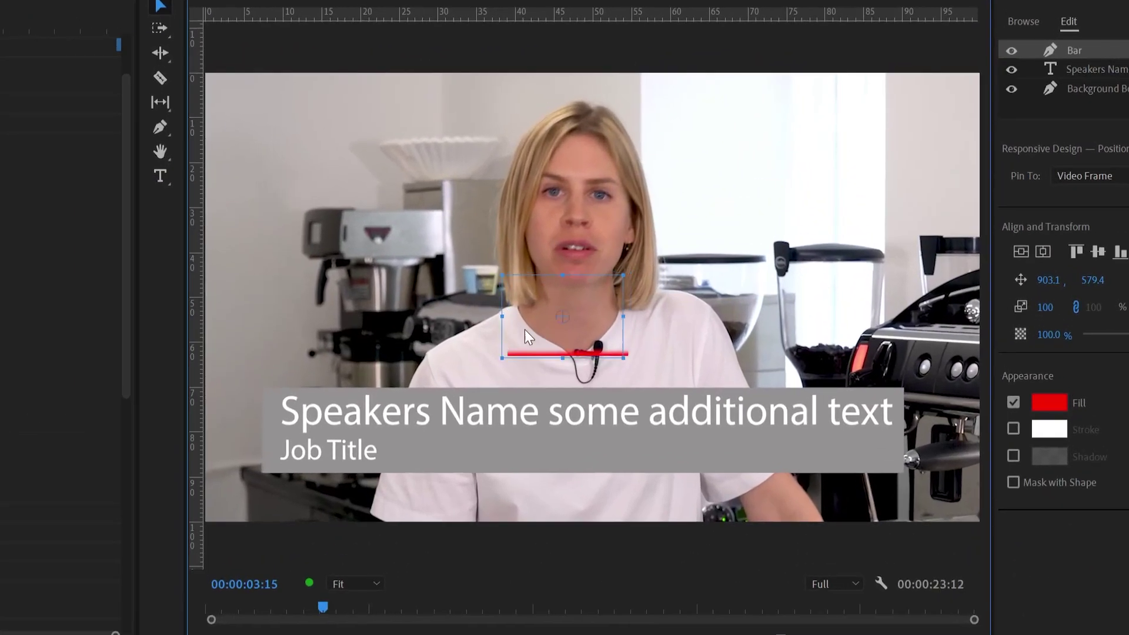
drag(525, 330, 284, 440)
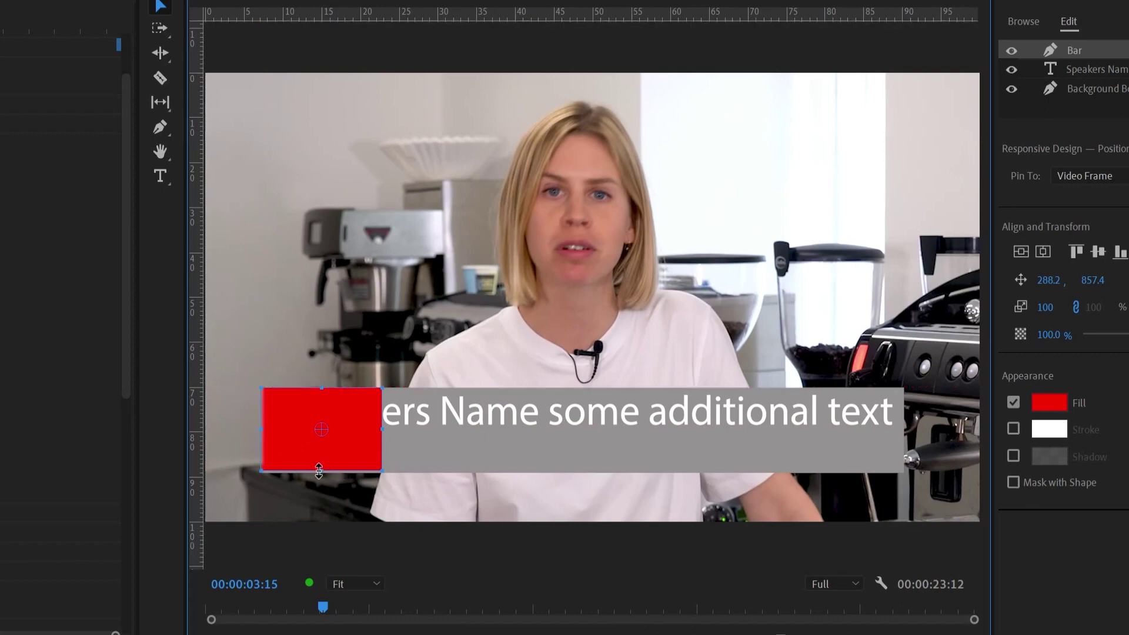
Step: Resize the Bar into a thin full-height stripe, then check it at 00:00:02:15
drag(318, 470, 318, 473)
drag(381, 430, 267, 438)
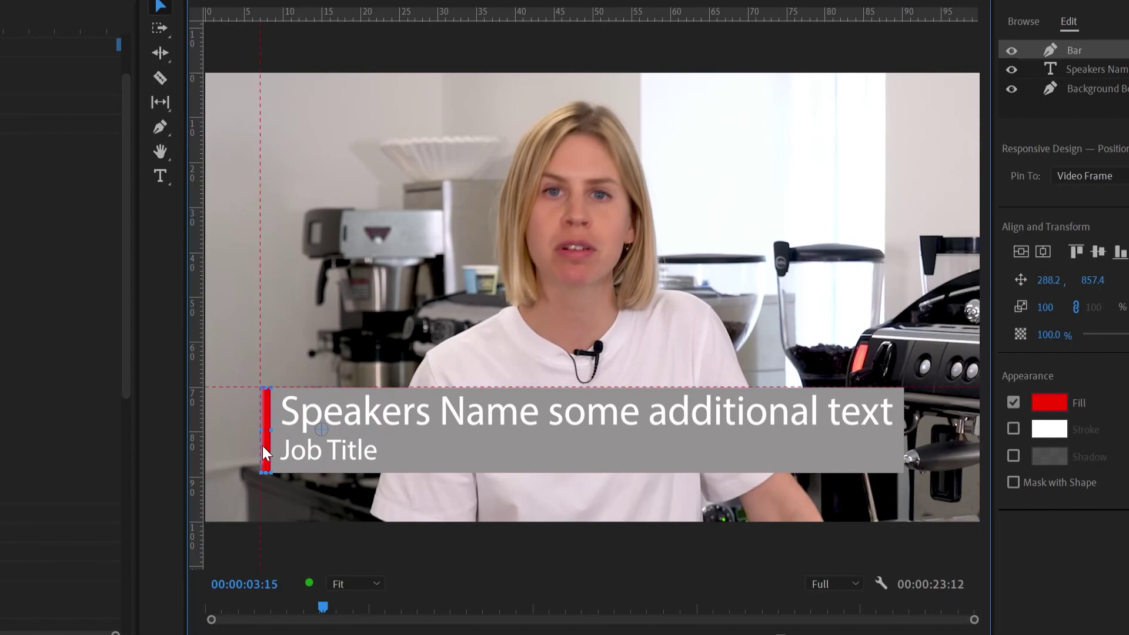
drag(269, 447, 270, 450)
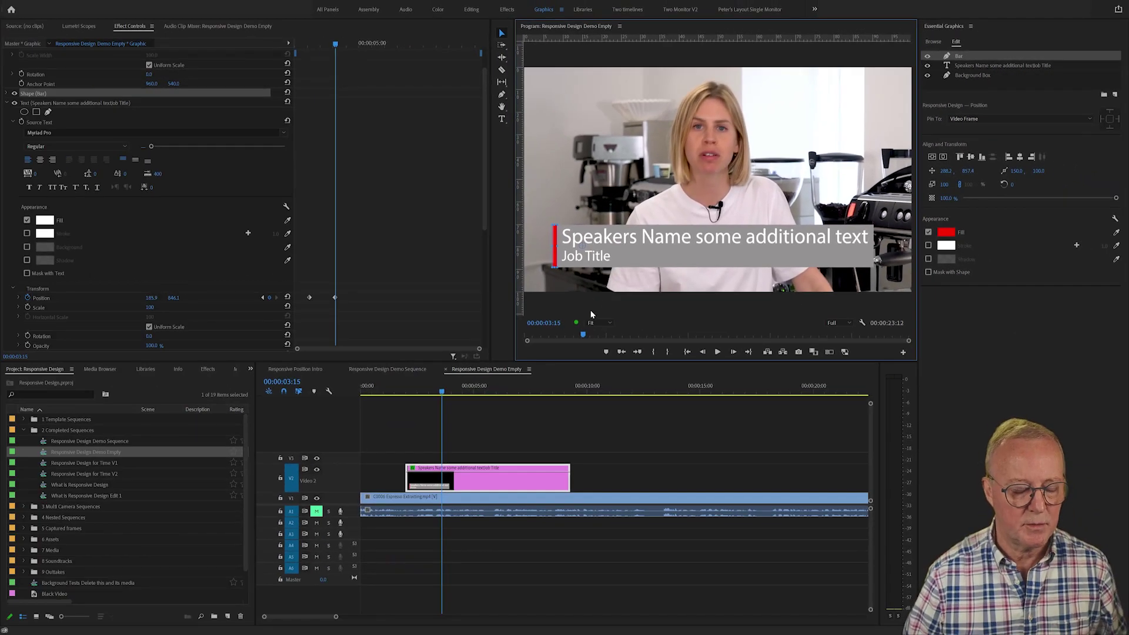
click(263, 298)
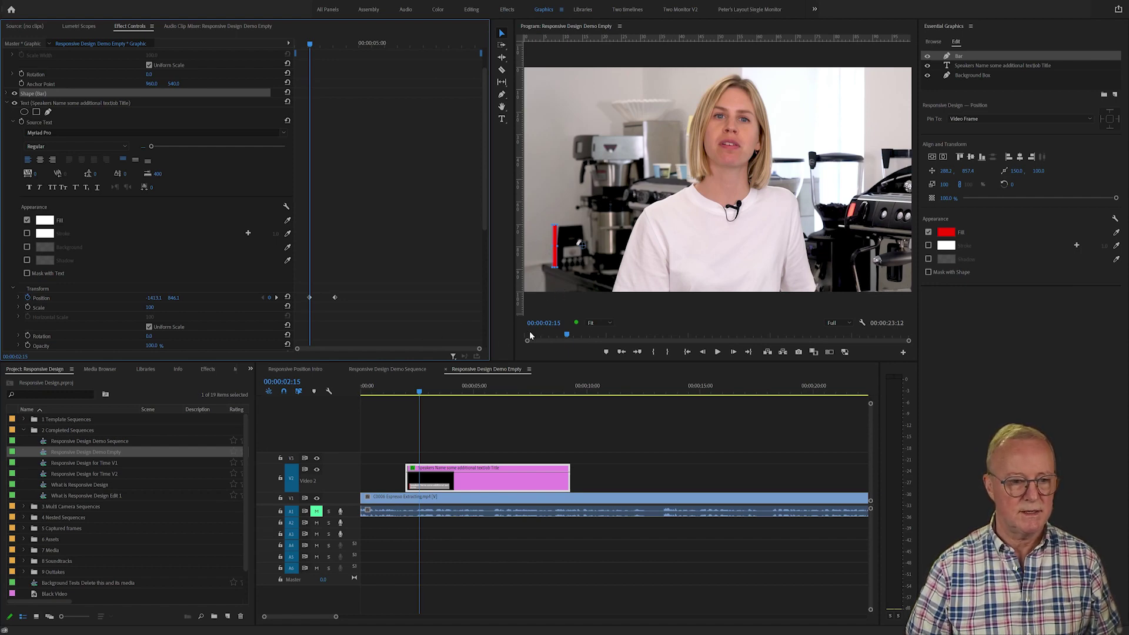
scroll(136, 255, down, 1)
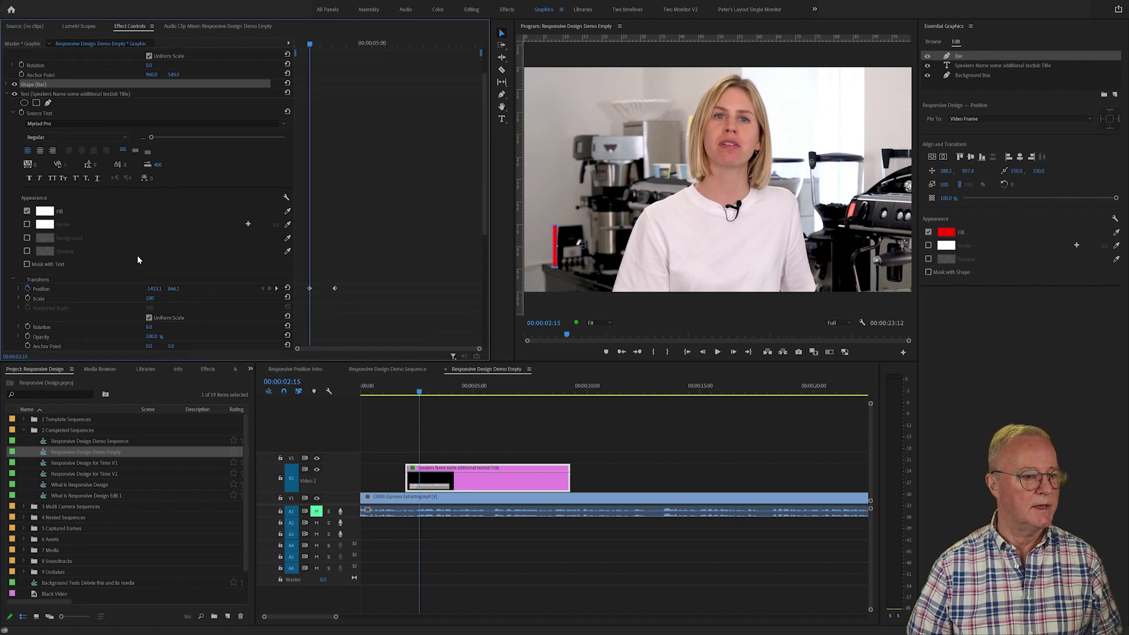
Step: Add a Bar Scale keyframe of 100 at 00:00:02:15 and uncheck Uniform Scale
scroll(137, 253, up, 3)
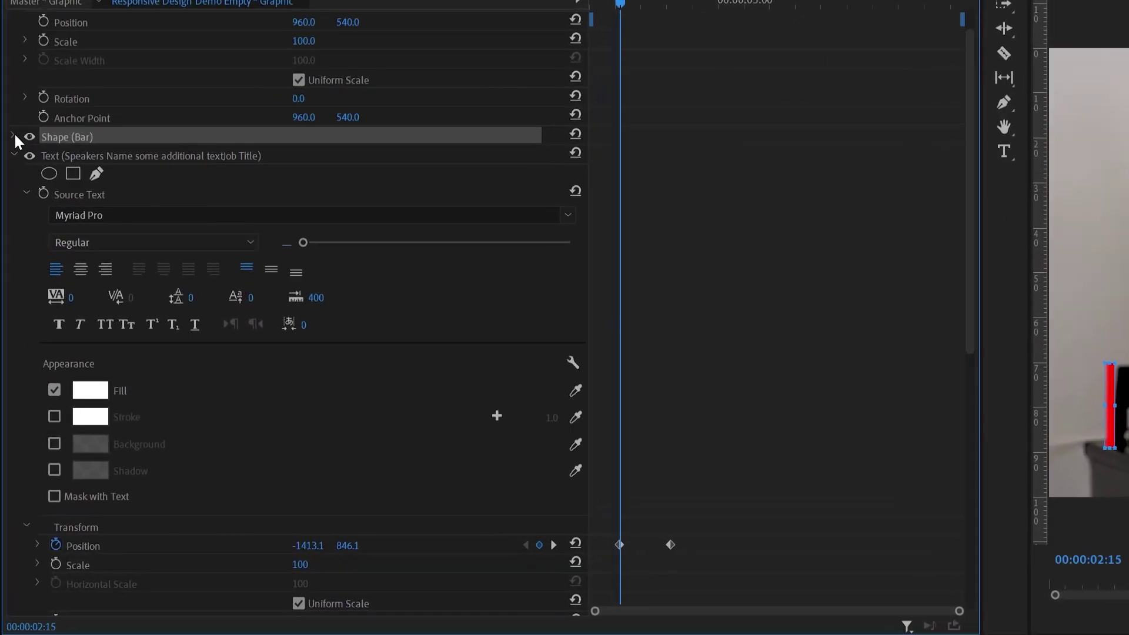
click(13, 135)
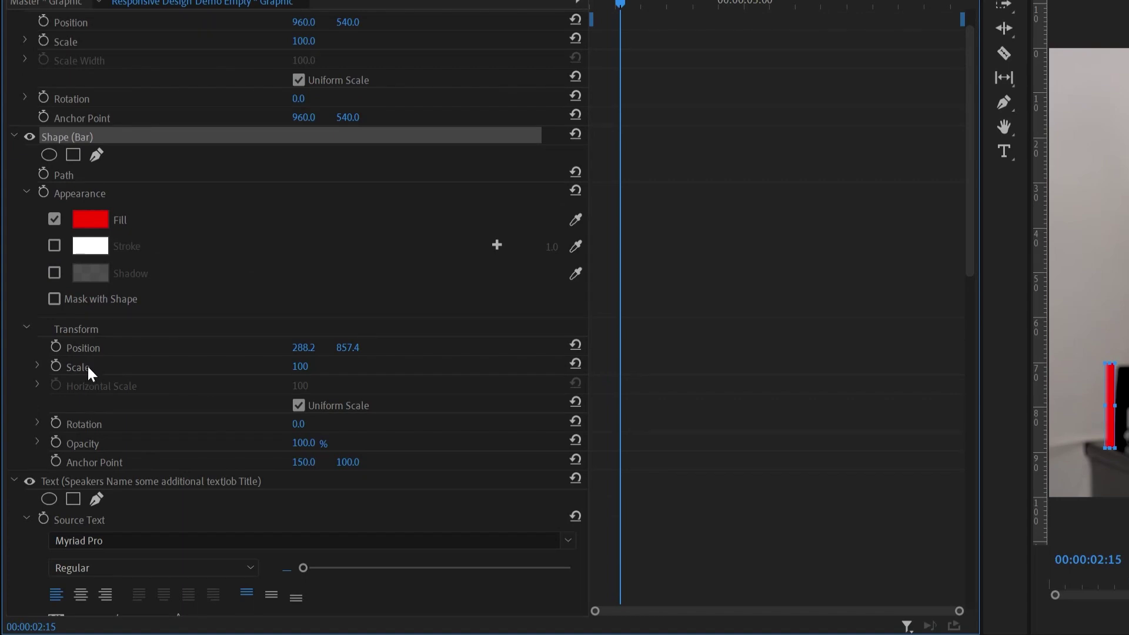
click(56, 366)
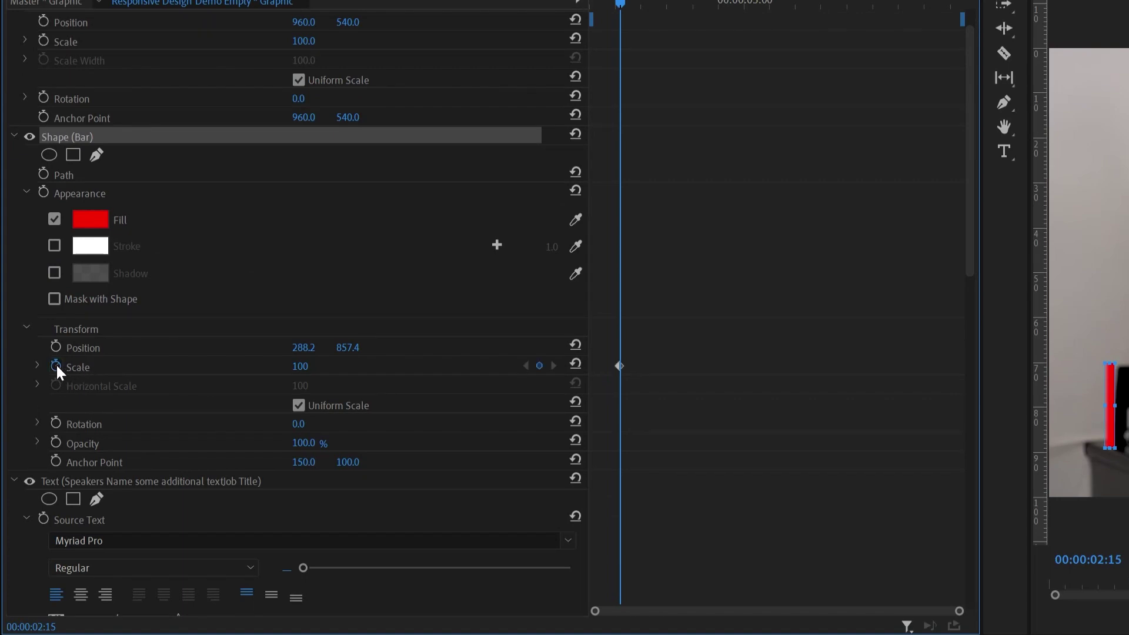
click(298, 405)
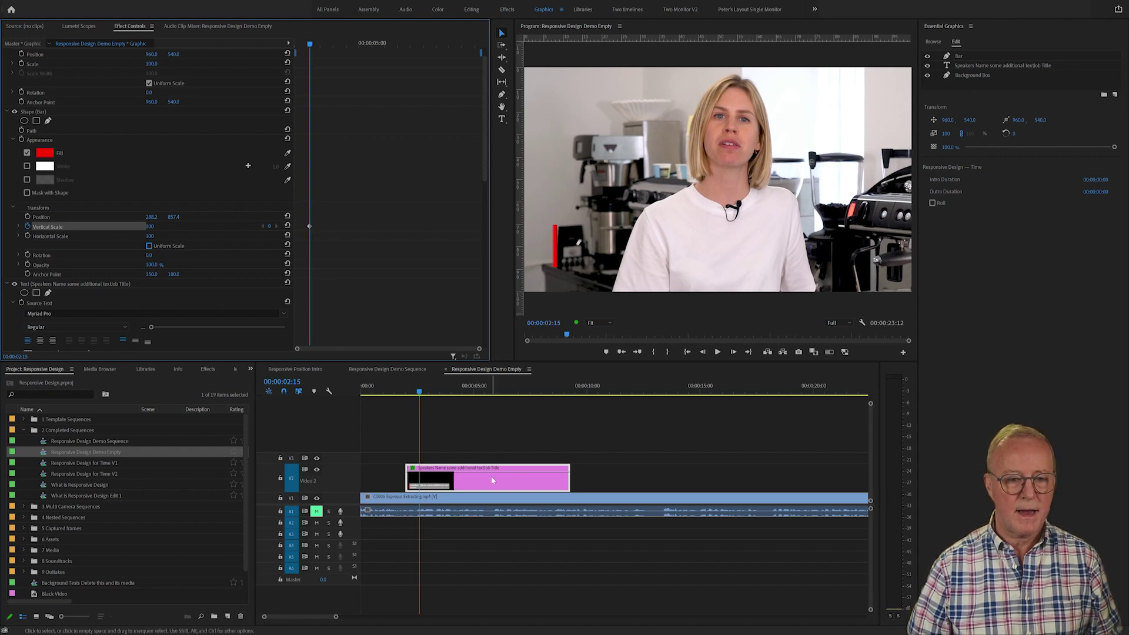
Step: Pin the Bar's top edge to Background Box, then return to the graphic clip's start
click(962, 58)
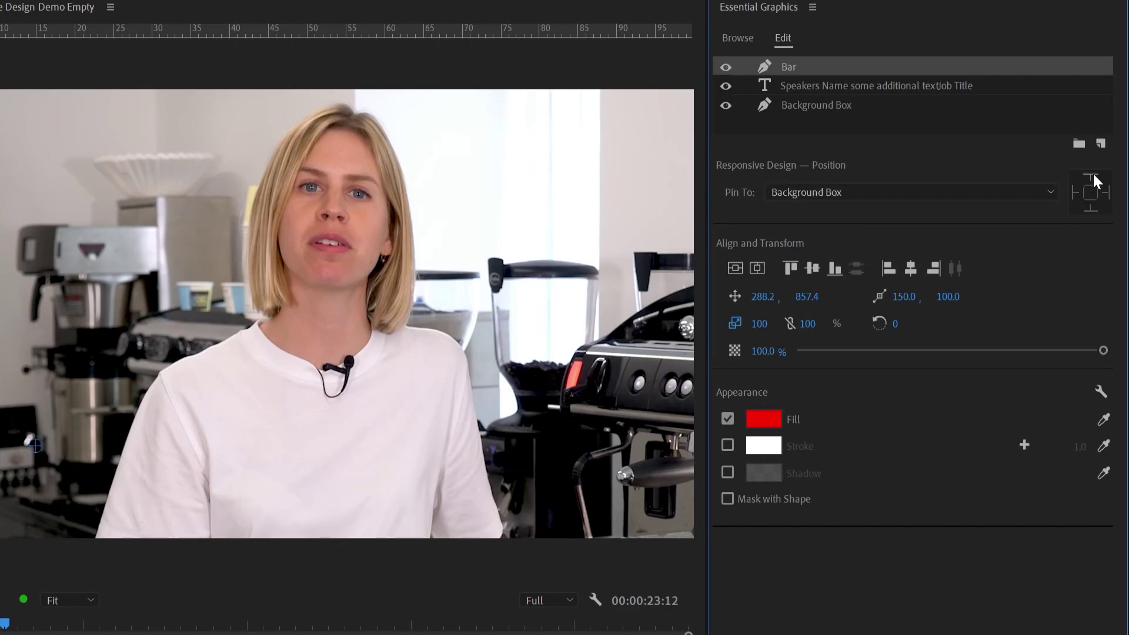
click(1094, 196)
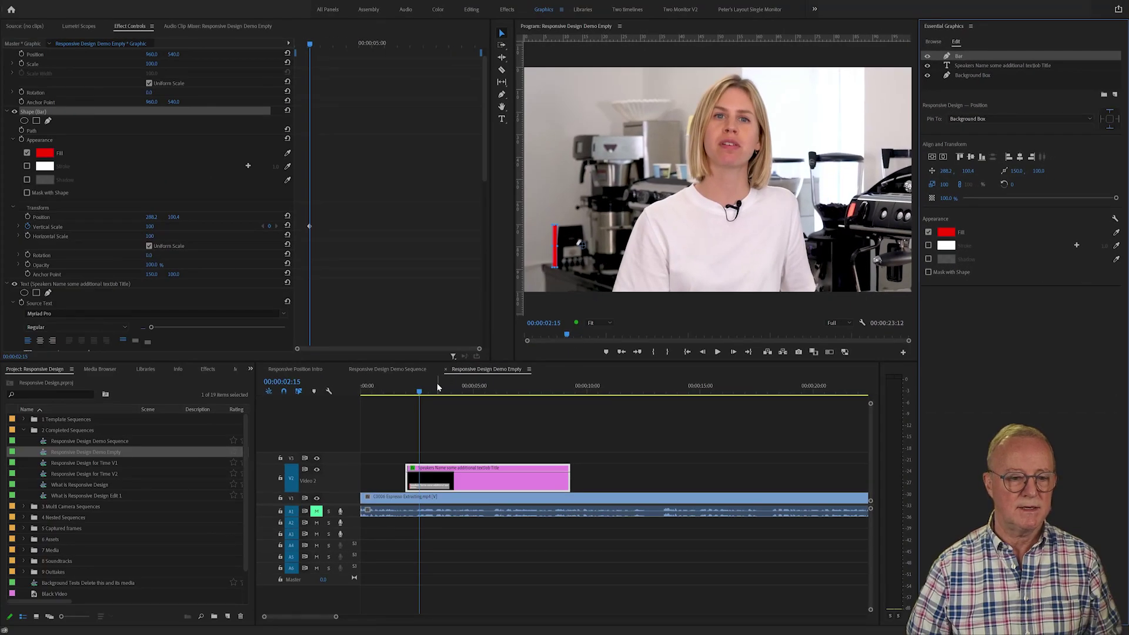
mouse_move(421, 390)
mouse_down()
mouse_move(452, 392)
mouse_move(438, 391)
mouse_up()
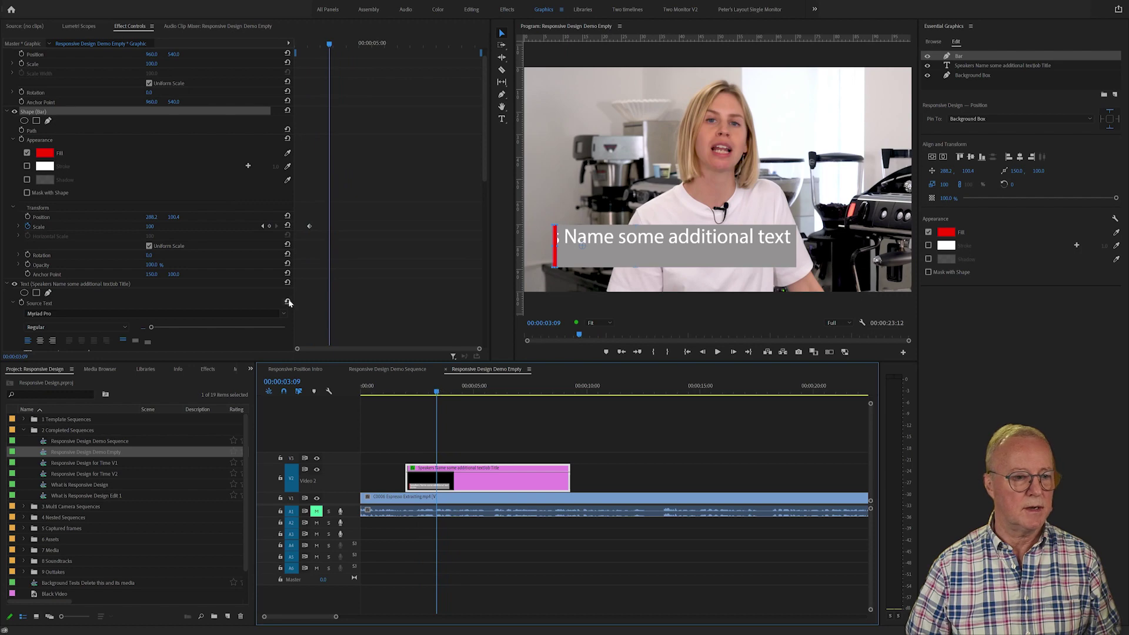
click(263, 226)
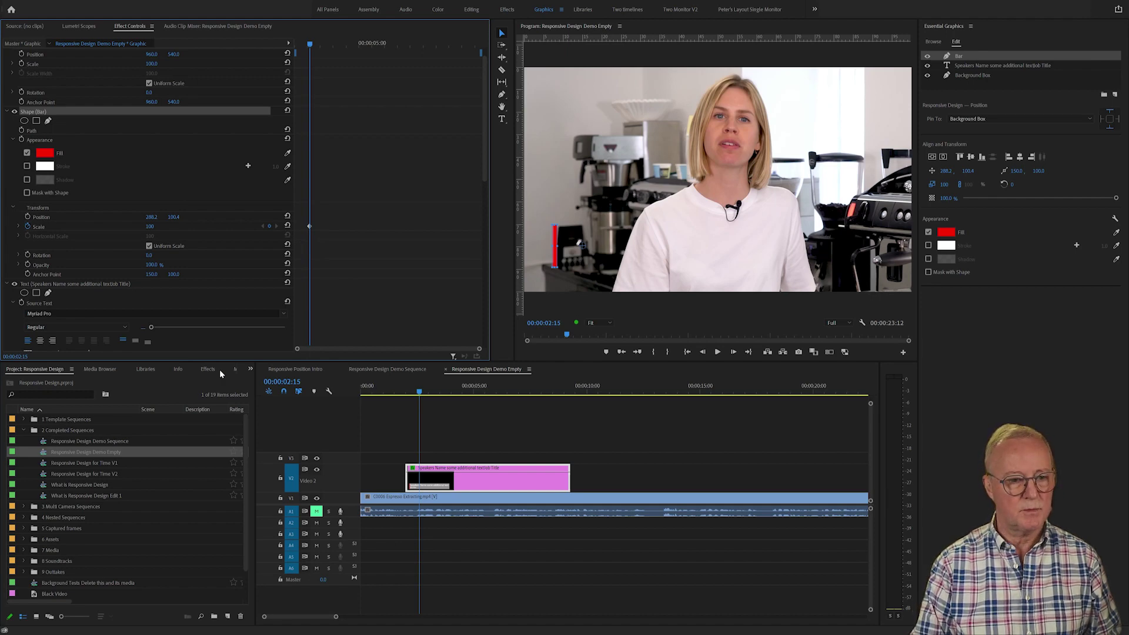
key(Up)
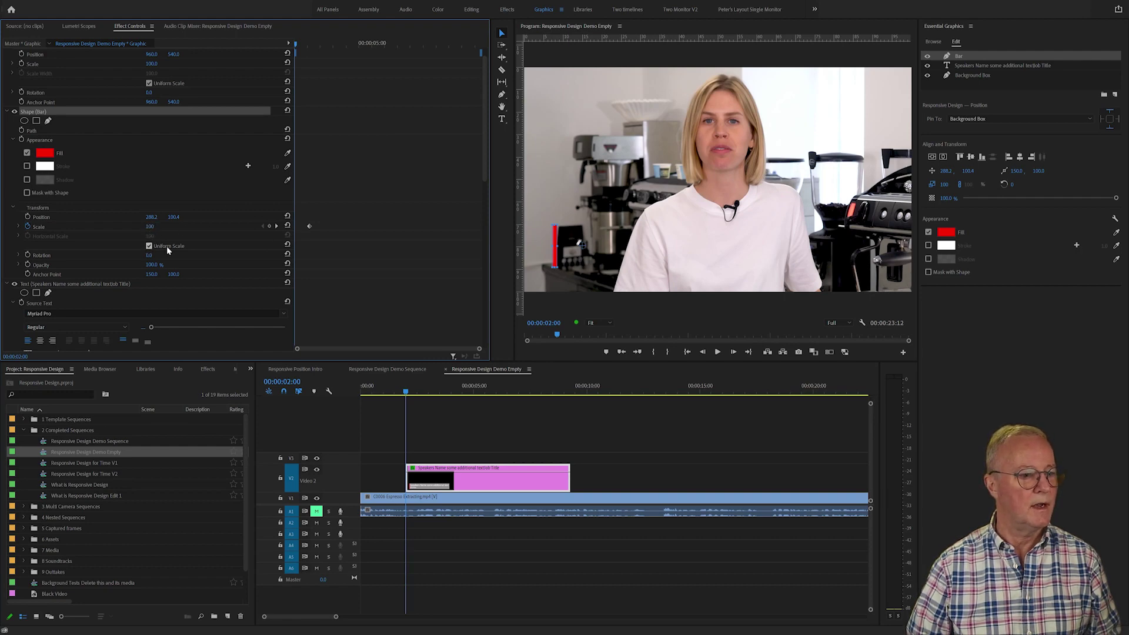
Step: Set the Bar's Vertical Scale to 0 at the clip start and preview the grow-in
click(149, 247)
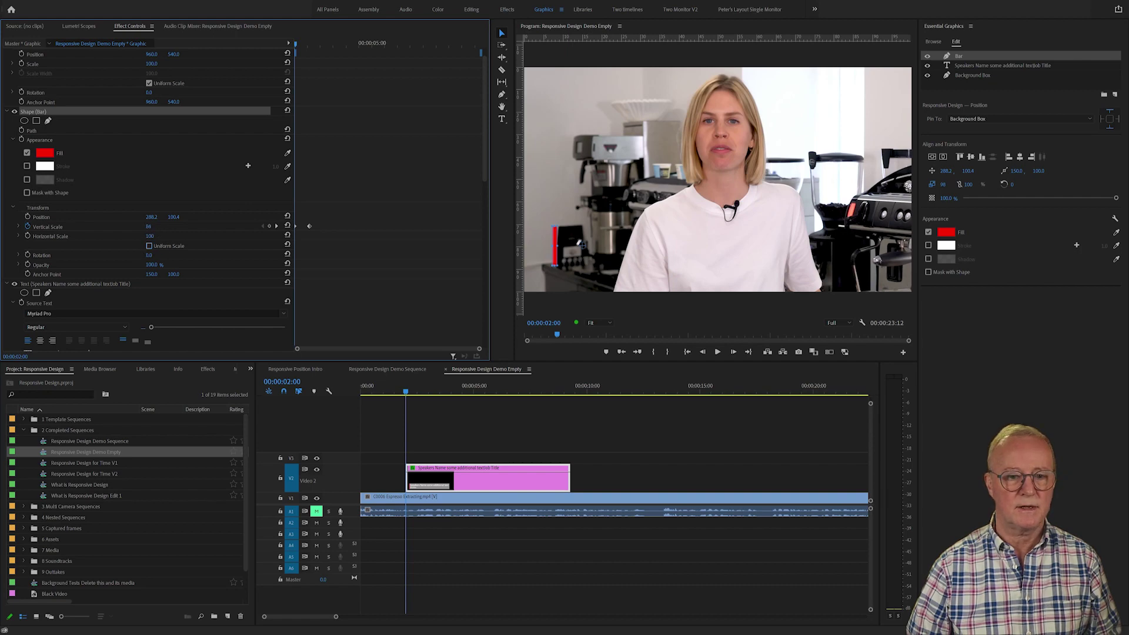
drag(148, 226, 134, 227)
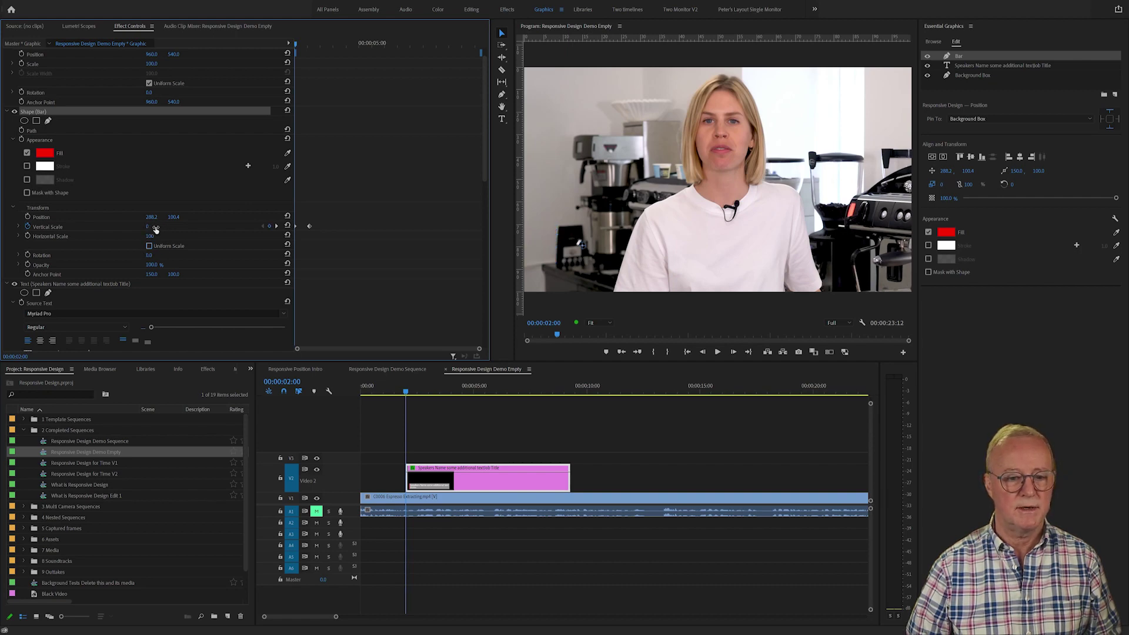
click(311, 425)
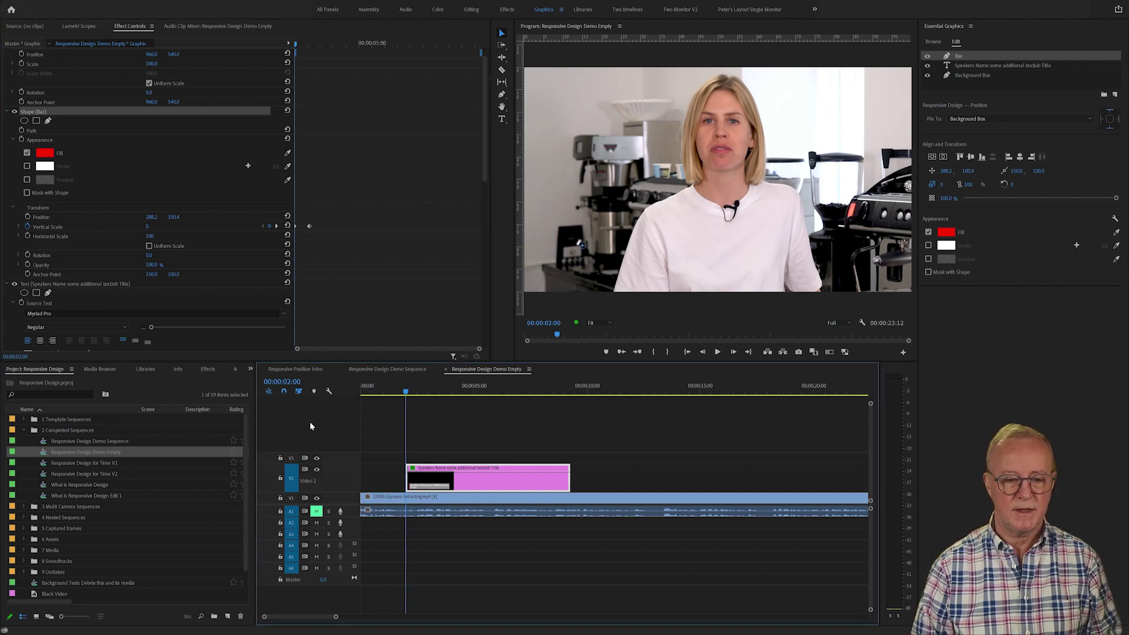
key(space)
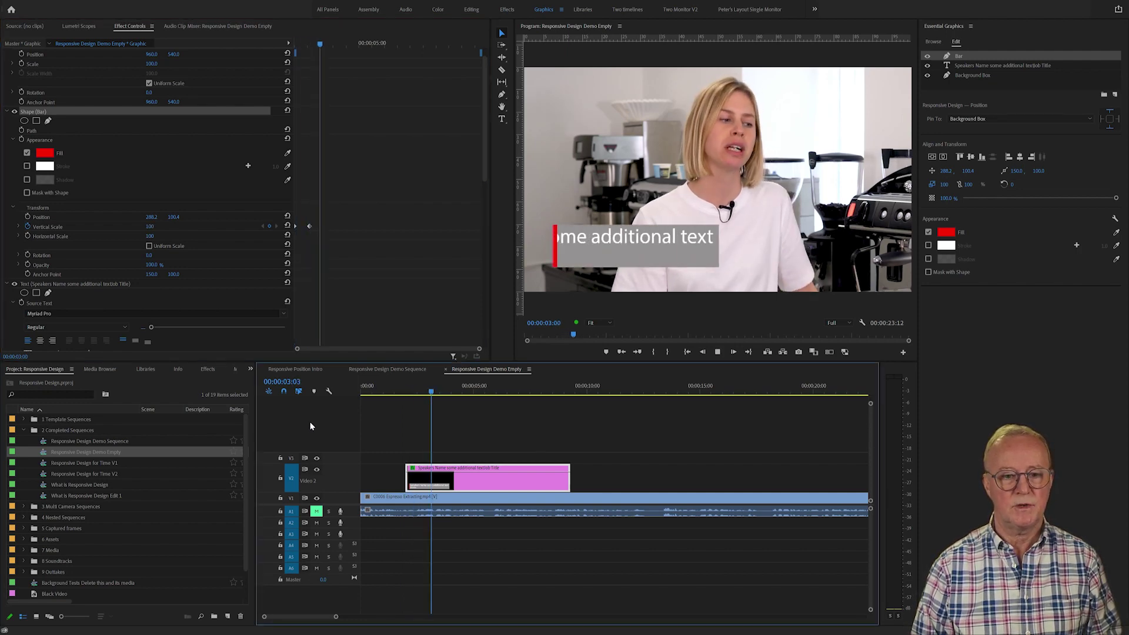
key(space)
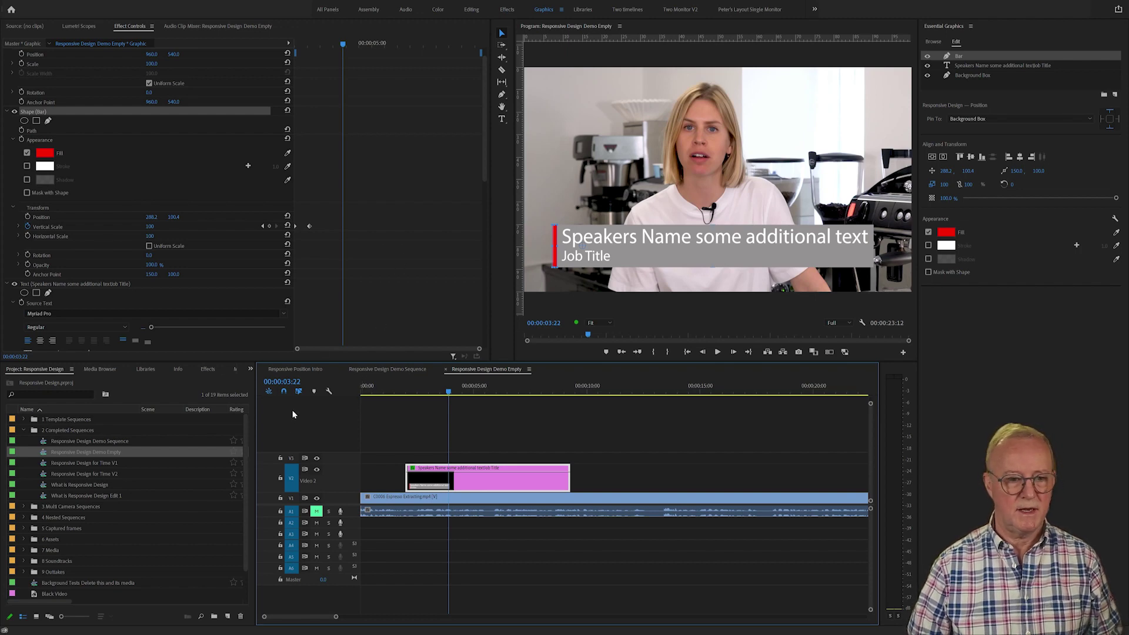
Step: Add a Vertical Scale keyframe of 0 for the Bar at the graphic clip's end
click(375, 270)
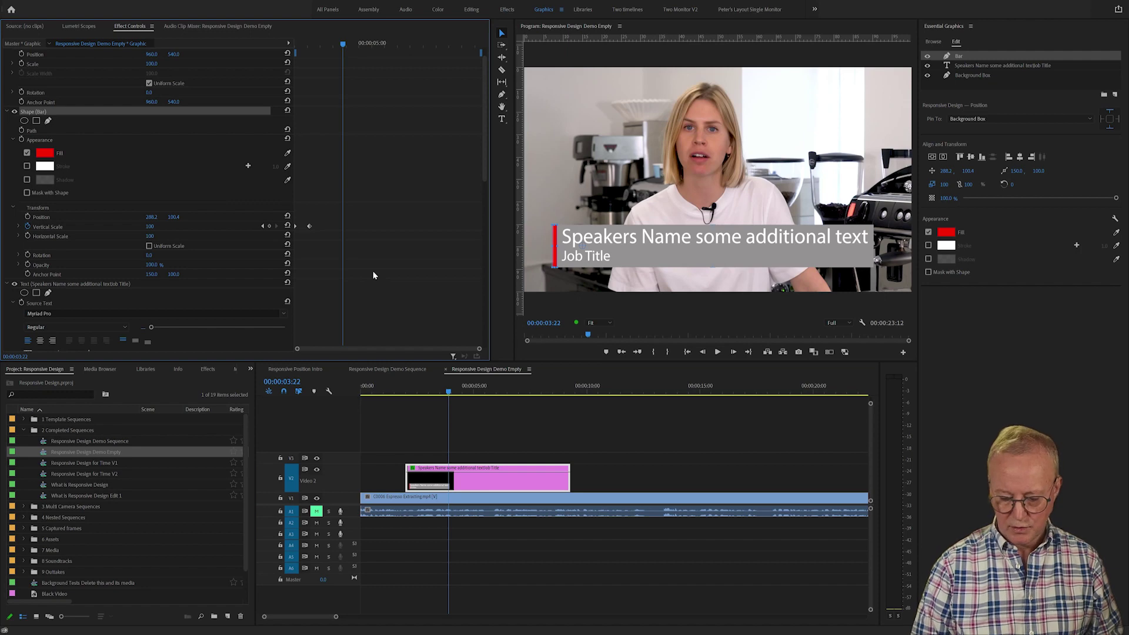
key(End)
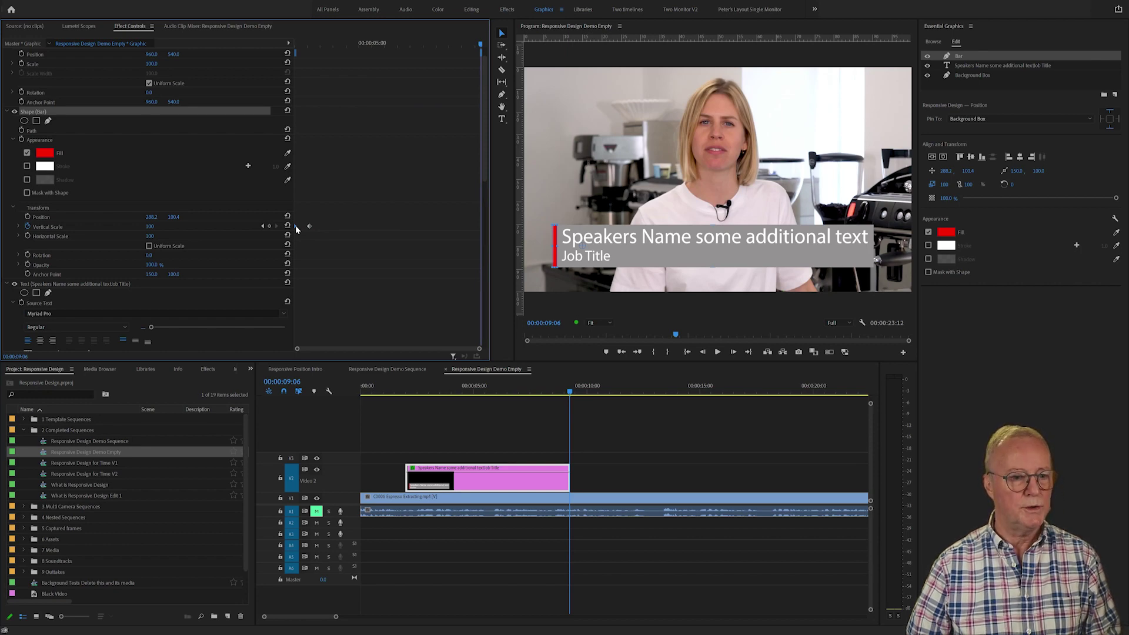
drag(297, 229, 482, 235)
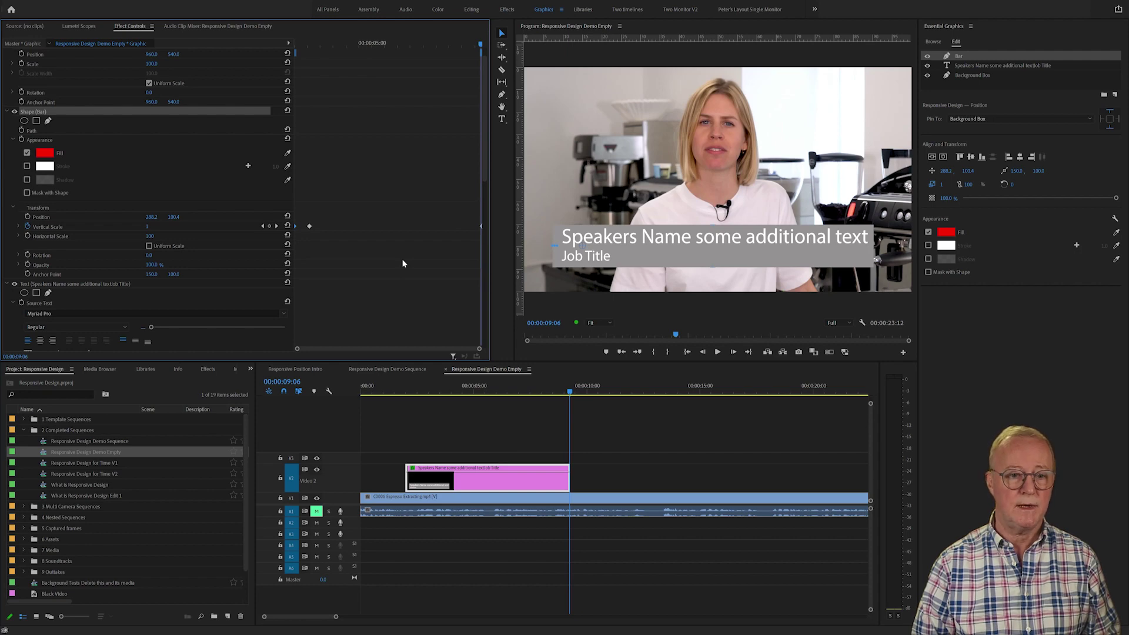
Step: Add a Bar Vertical Scale keyframe of 100 at 00:00:08:16
key(j)
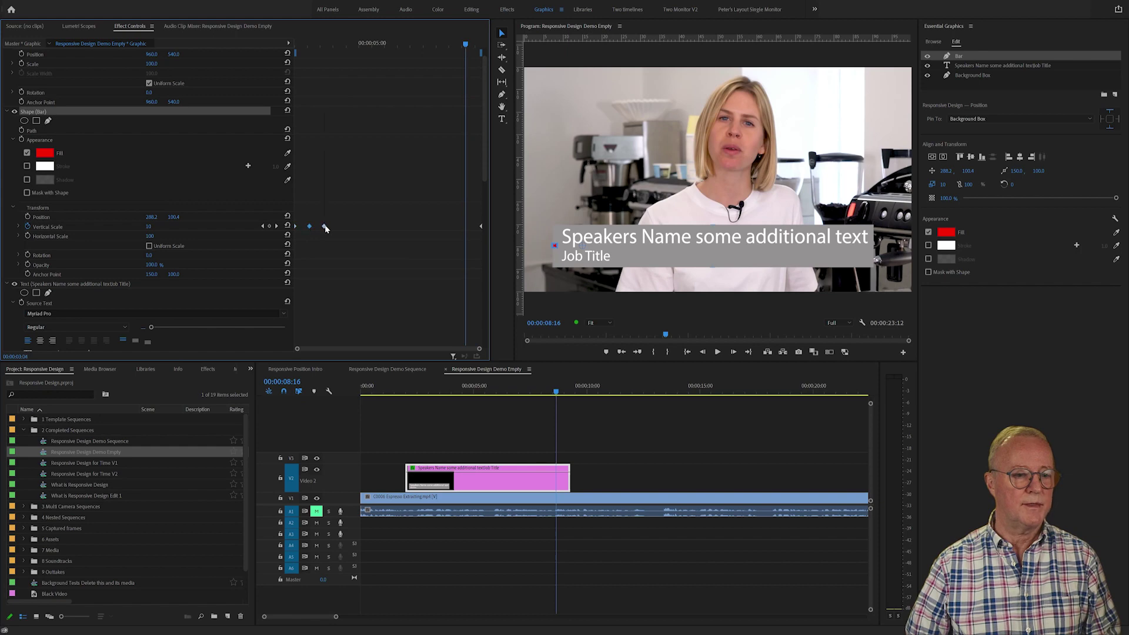
drag(448, 233, 464, 233)
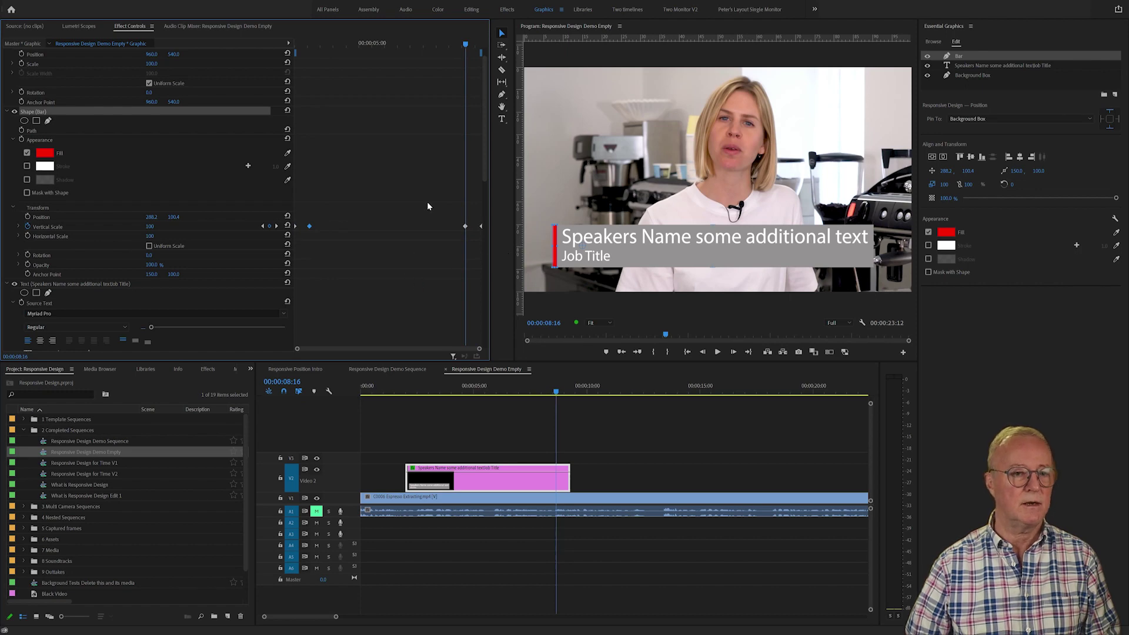
scroll(407, 241, down, 4)
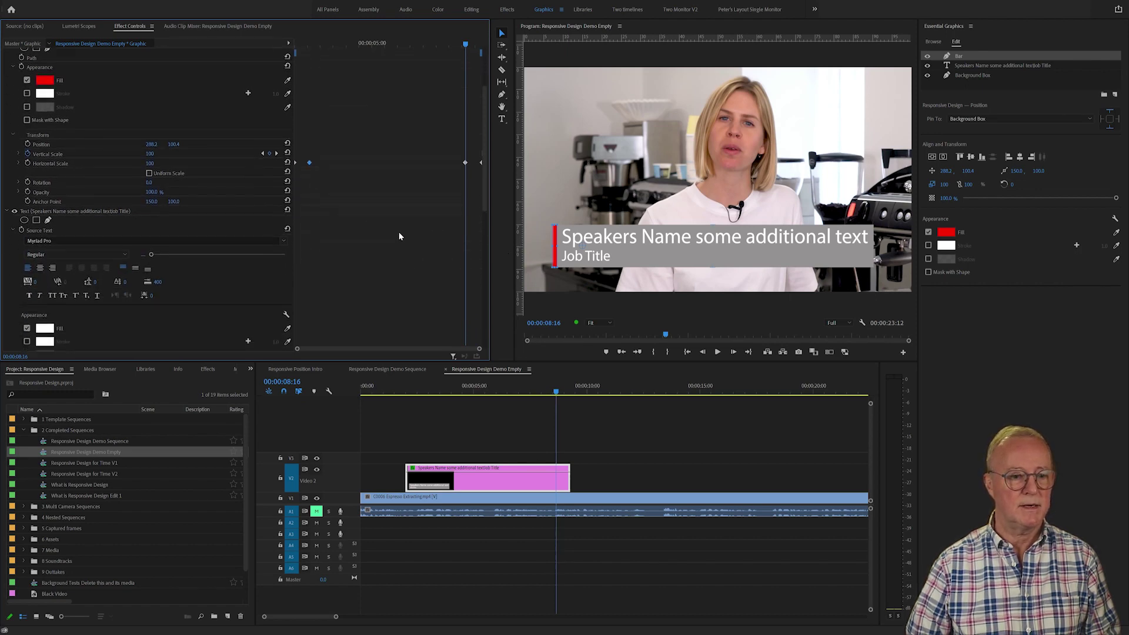
Step: Move the off-screen text Position keyframe to 00:00:08:16 and keep the text on-screen until 00:00:07:16
scroll(399, 236, down, 10)
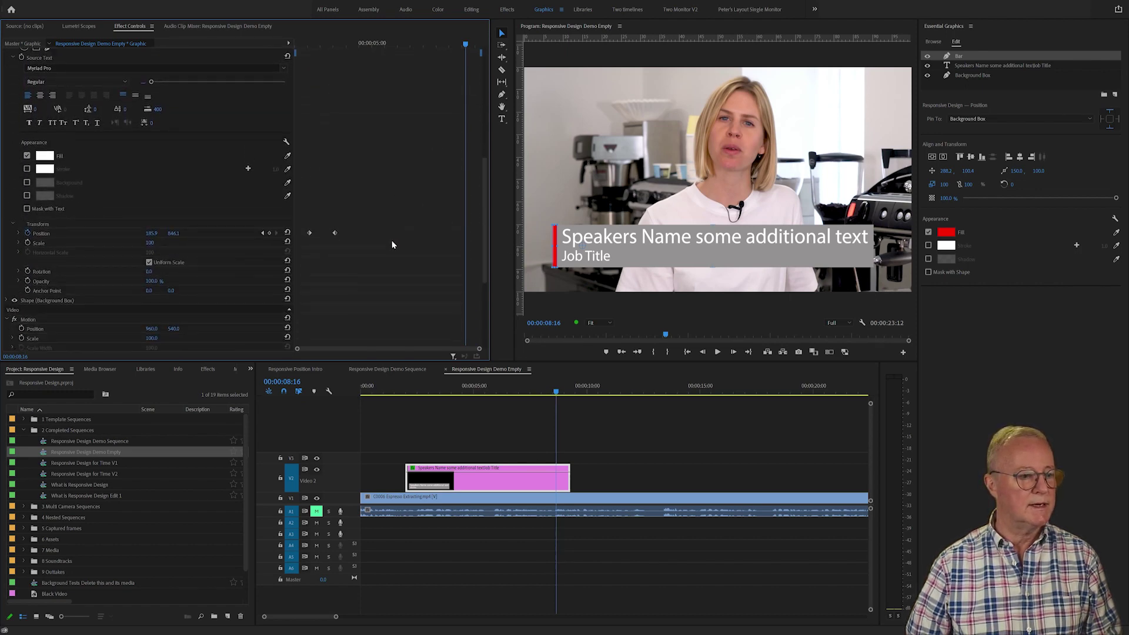
scroll(393, 245, down, 3)
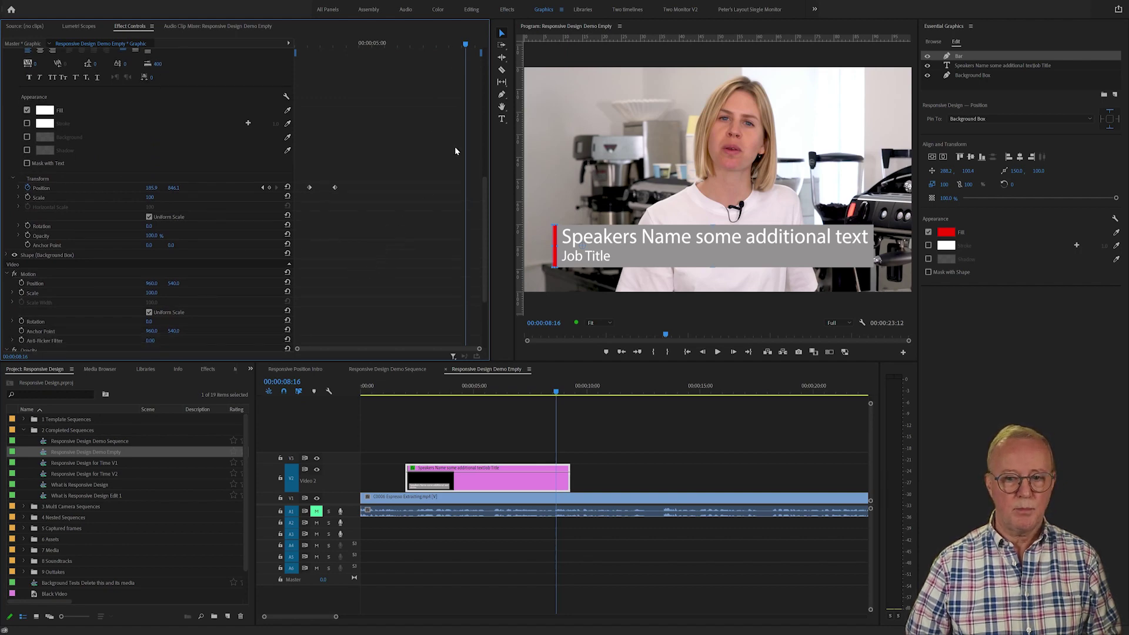
scroll(434, 225, up, 8)
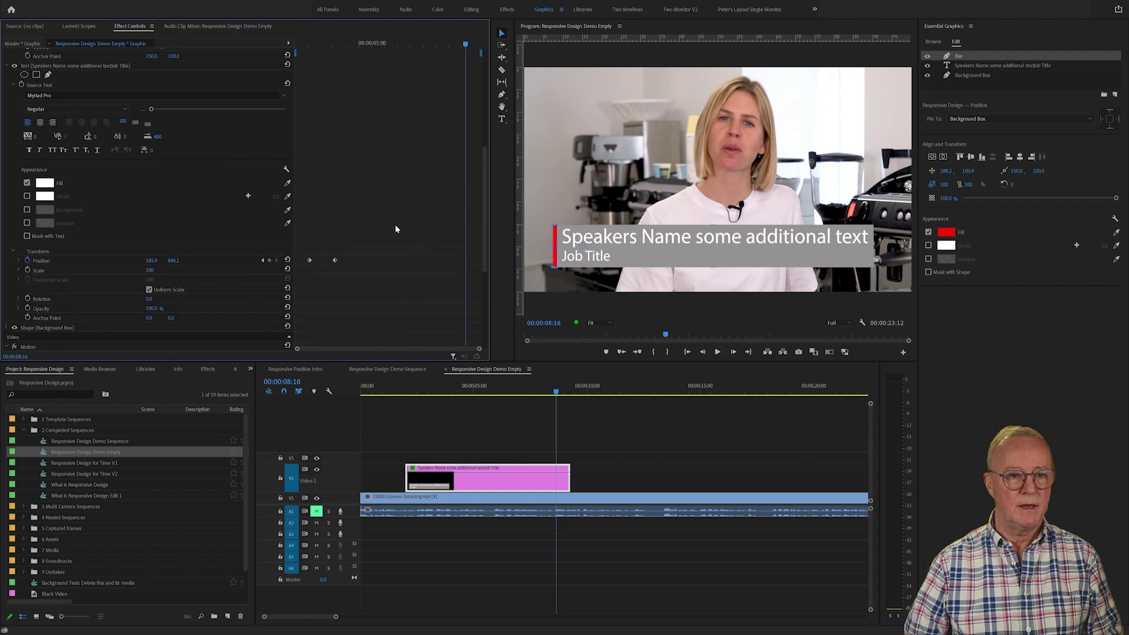
scroll(373, 234, down, 4)
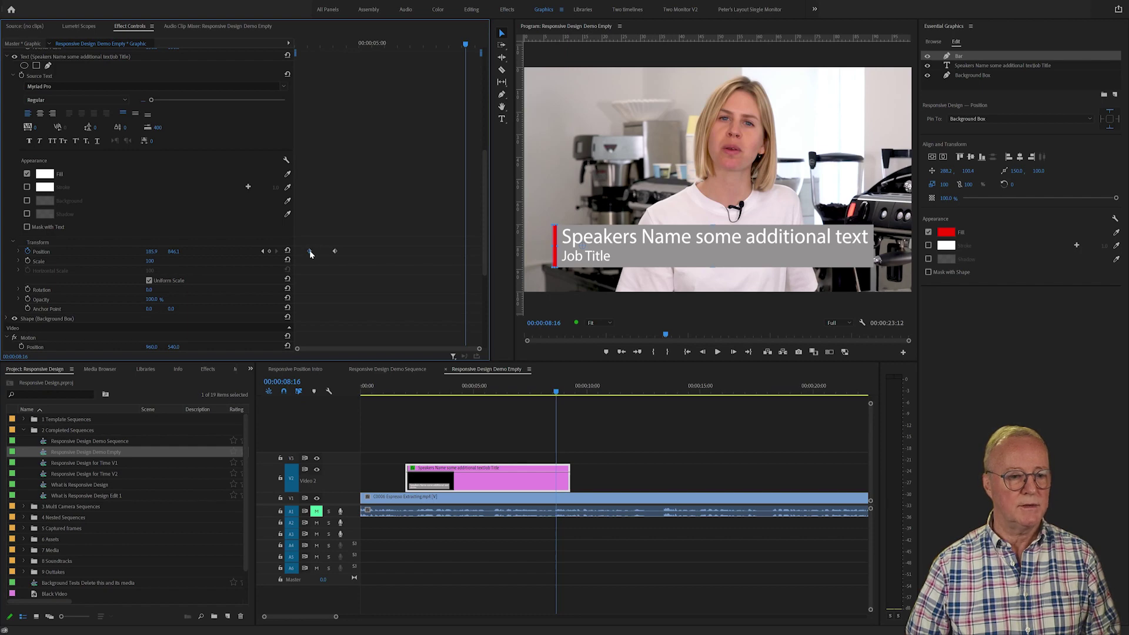
drag(310, 254, 467, 254)
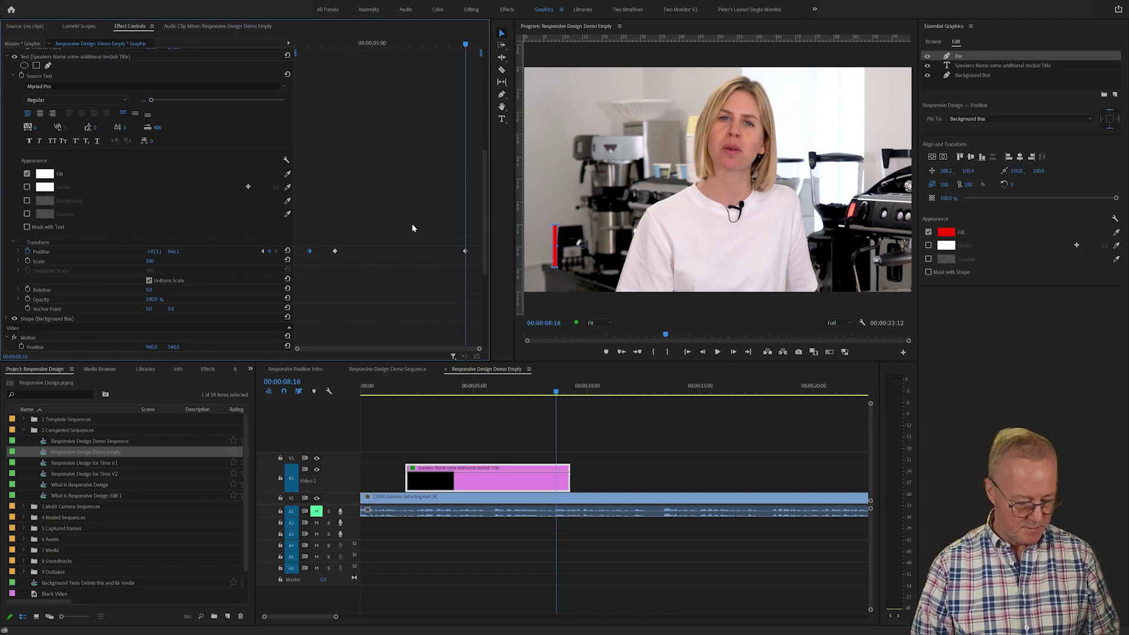
key(shift+Left)
key(shift+Left)
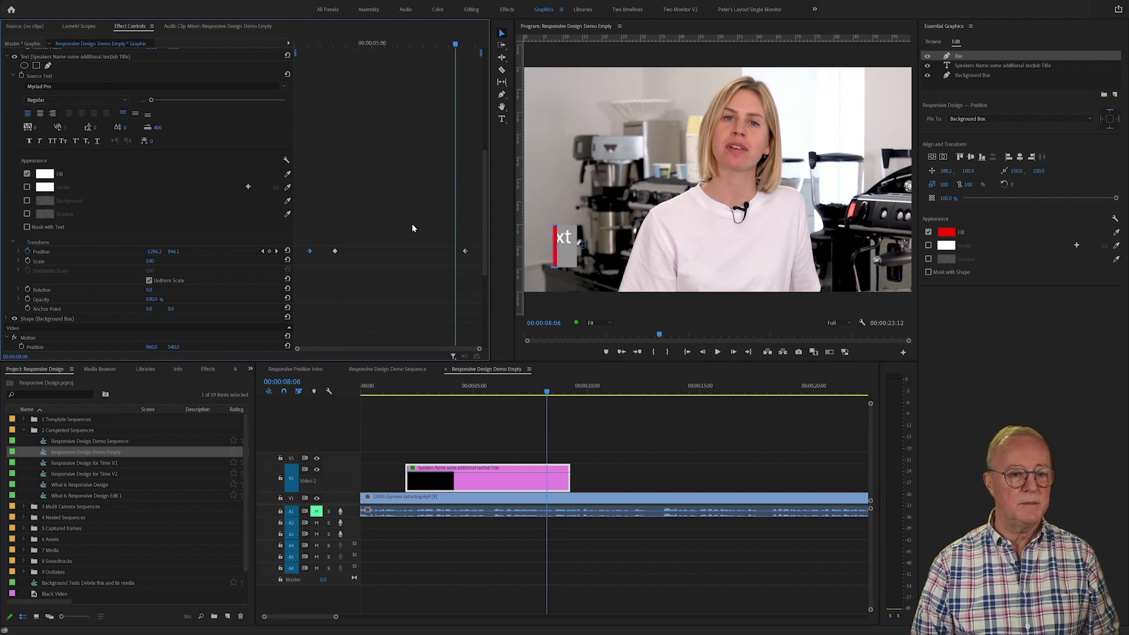
key(shift+Left)
key(shift+Left)
key(shift+Left)
key(shift+Left)
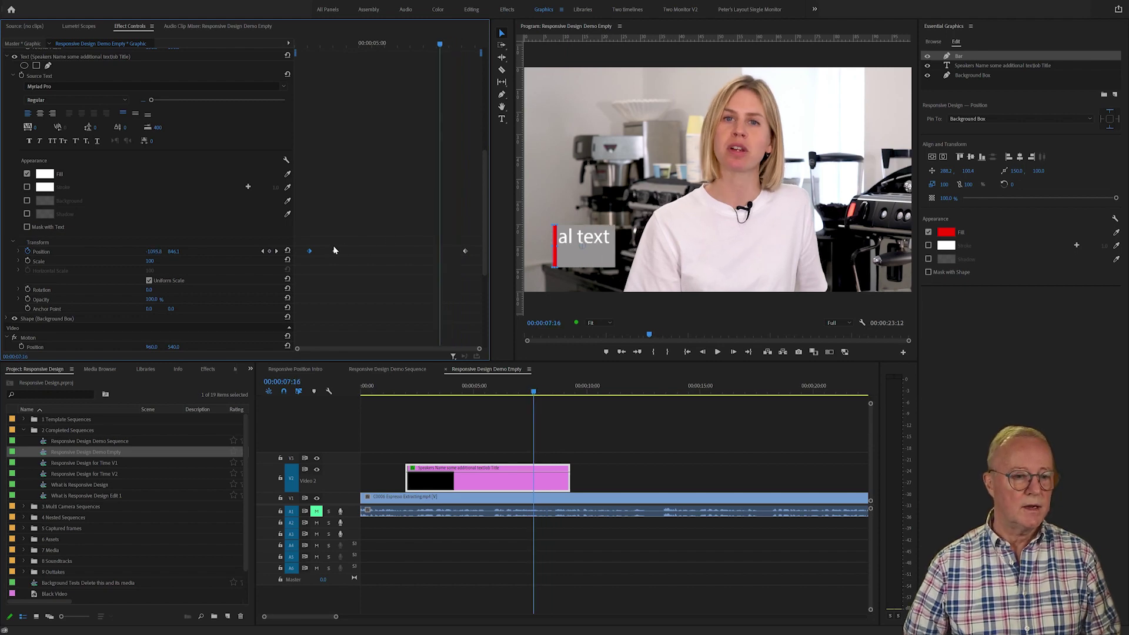
drag(335, 254, 440, 254)
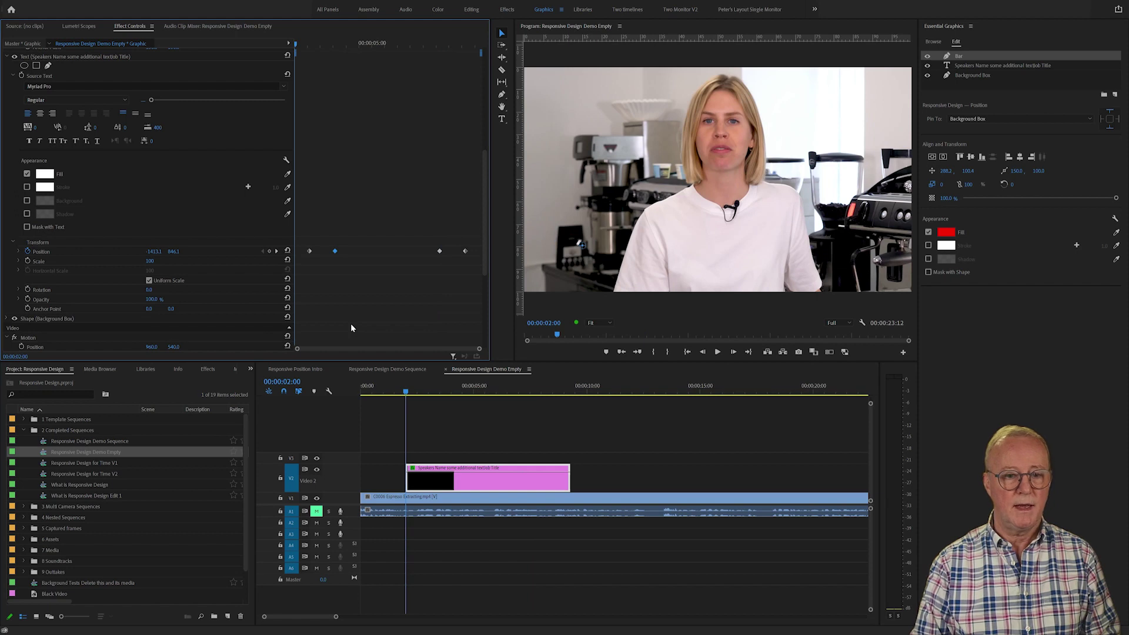
key(space)
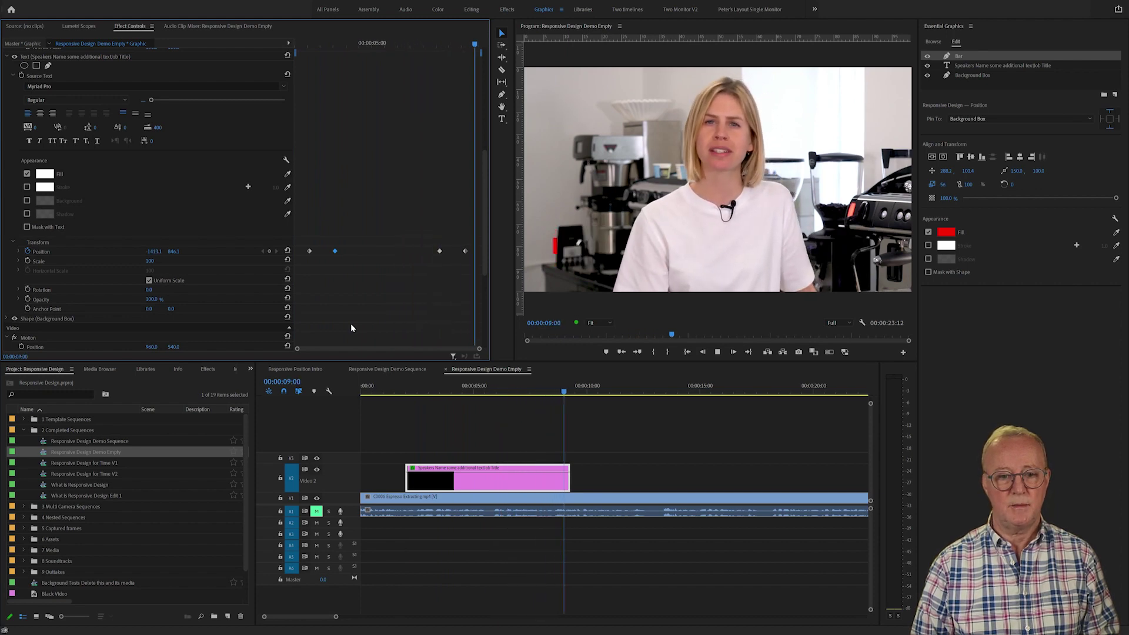
key(space)
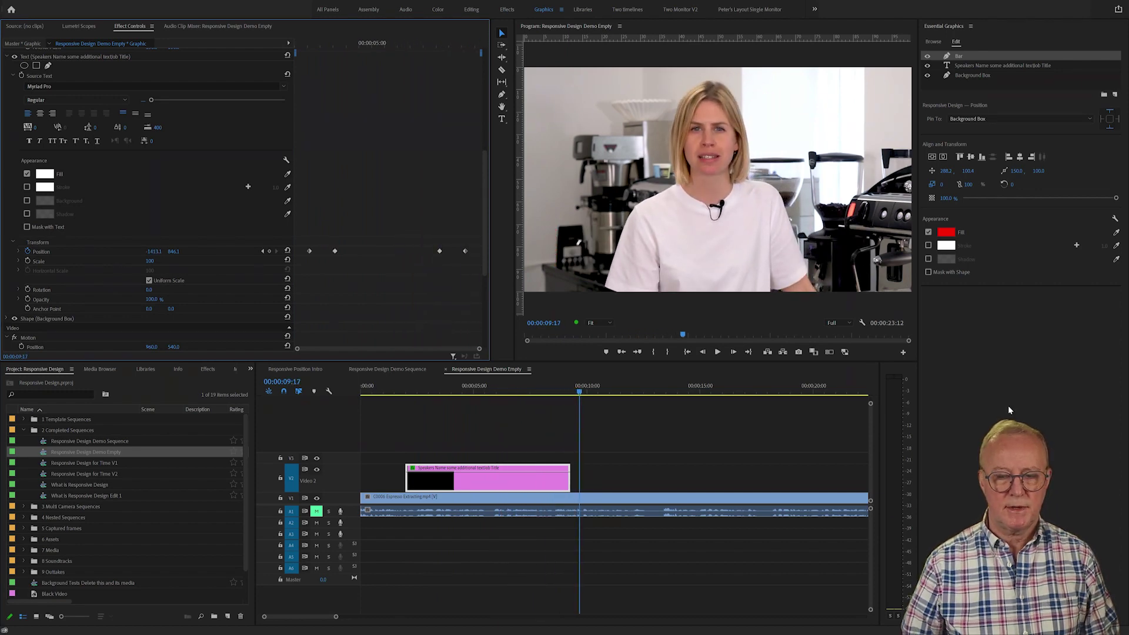
click(491, 390)
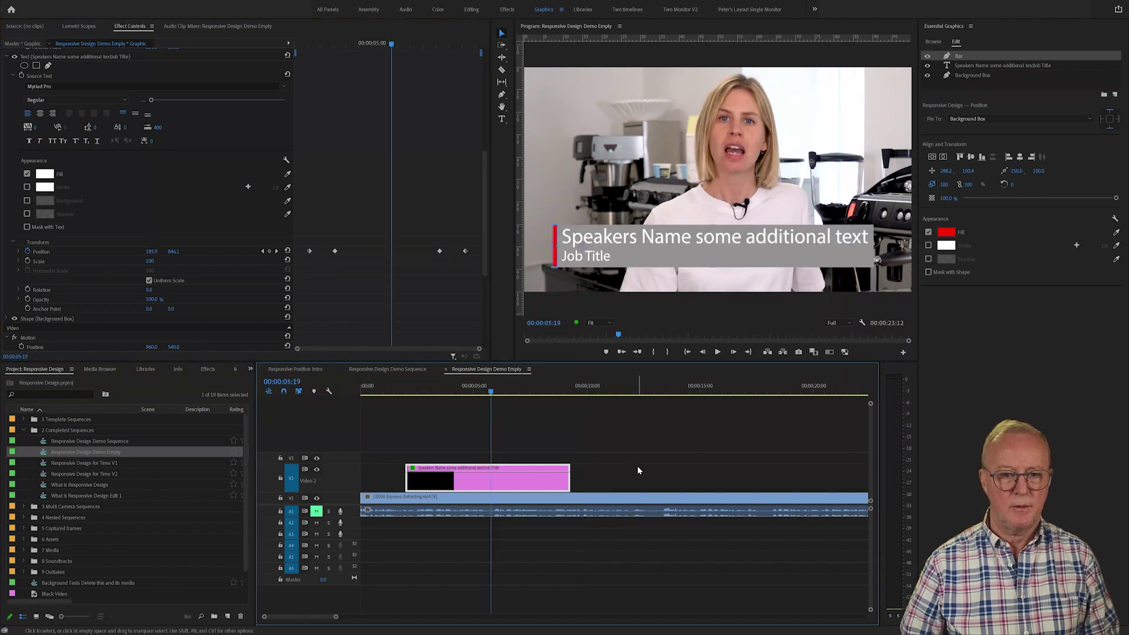
Step: Delete the extra letters so the title line reads 'Speakers additional text'
click(502, 120)
click(651, 236)
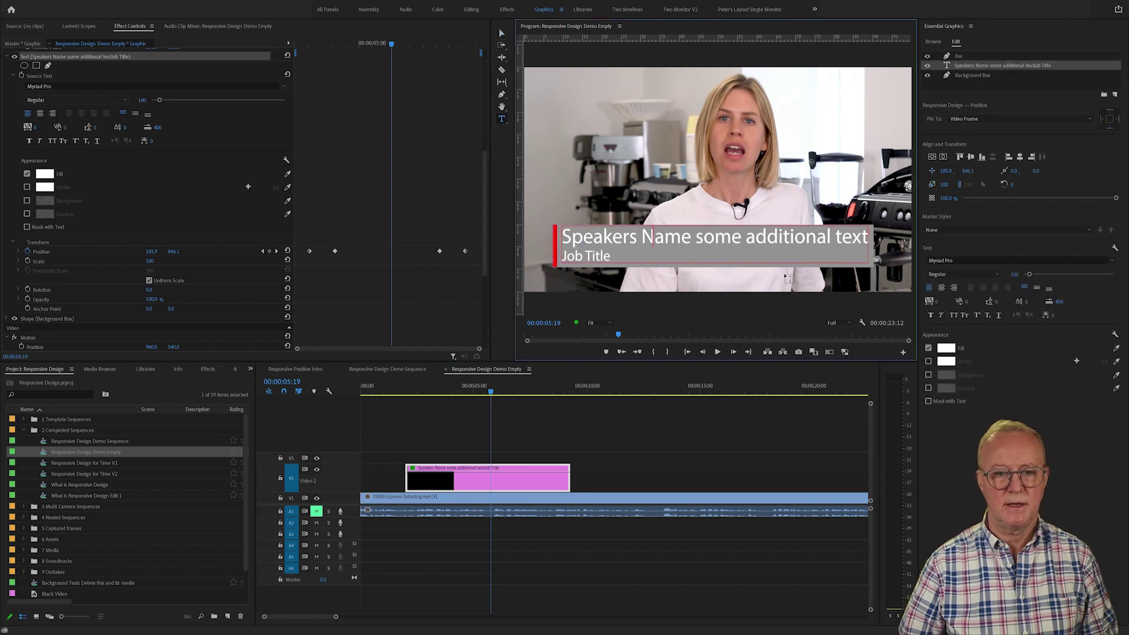
key(BackSpace)
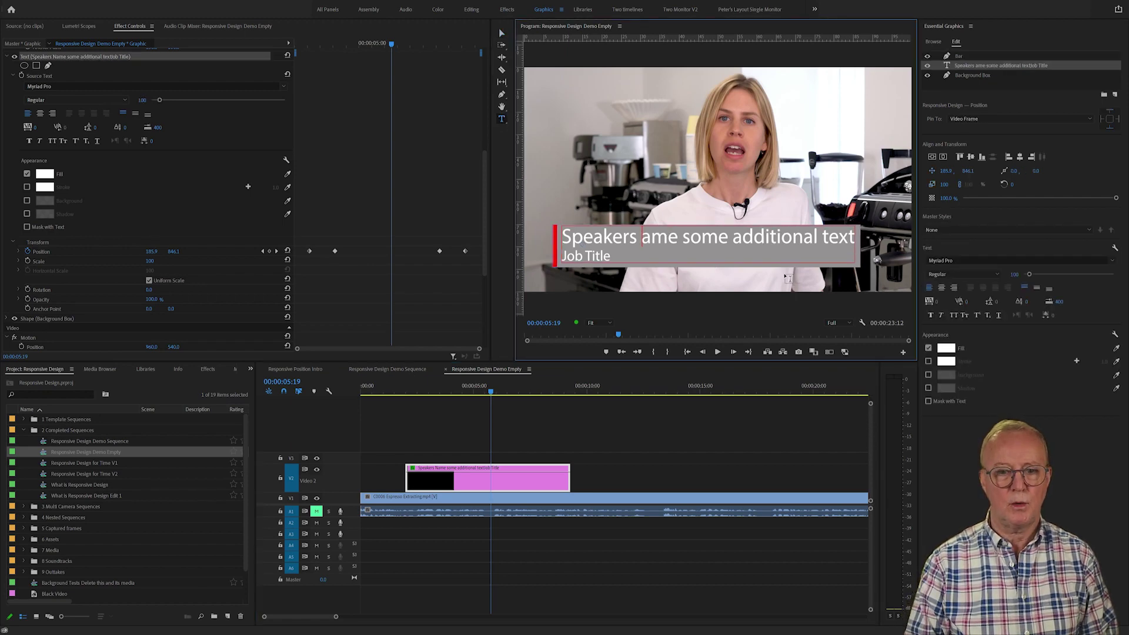
key(Delete)
key(Delete)
key(Delete)
key(Delete)
key(Delete)
key(Delete)
key(Delete)
key(Delete)
key(Delete)
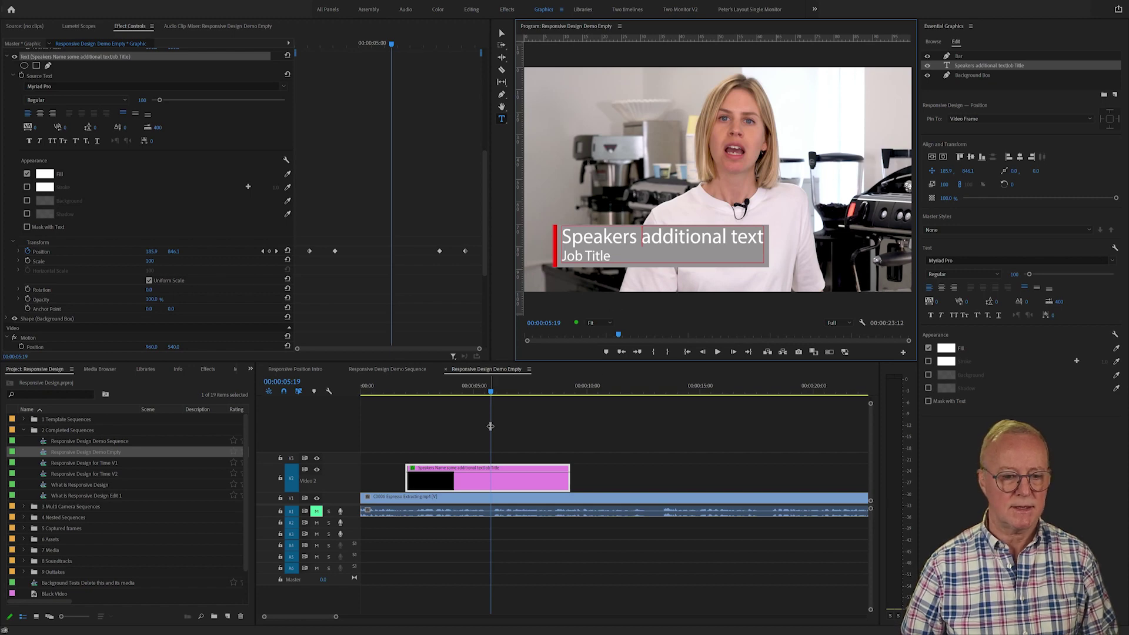
click(328, 428)
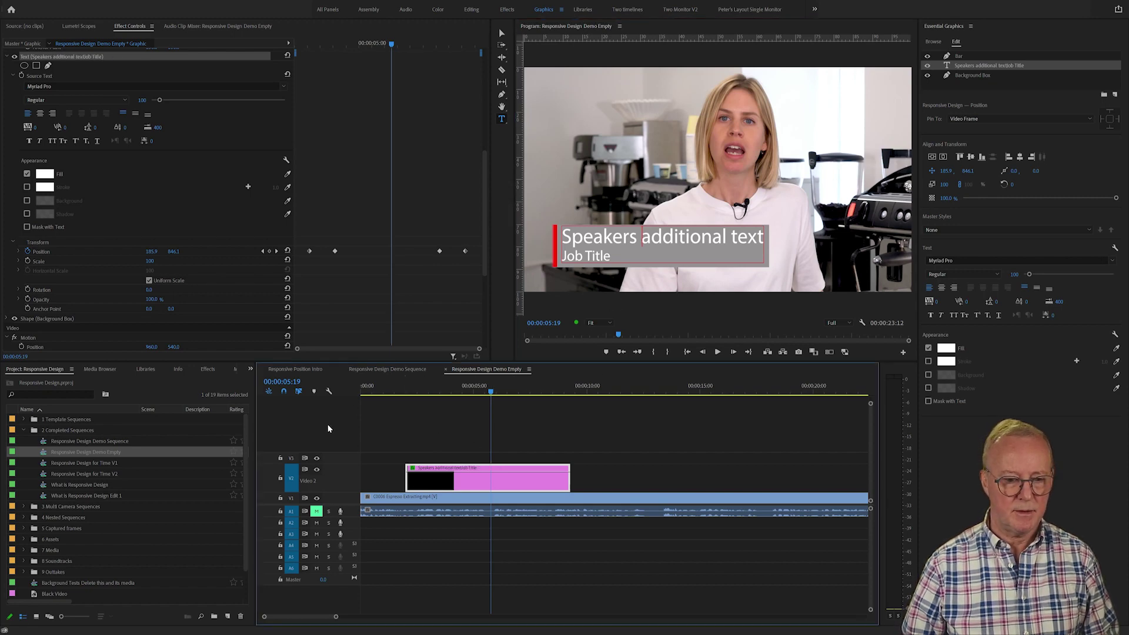
Step: Play the title's intro animation from the clip start
key(Up)
key(space)
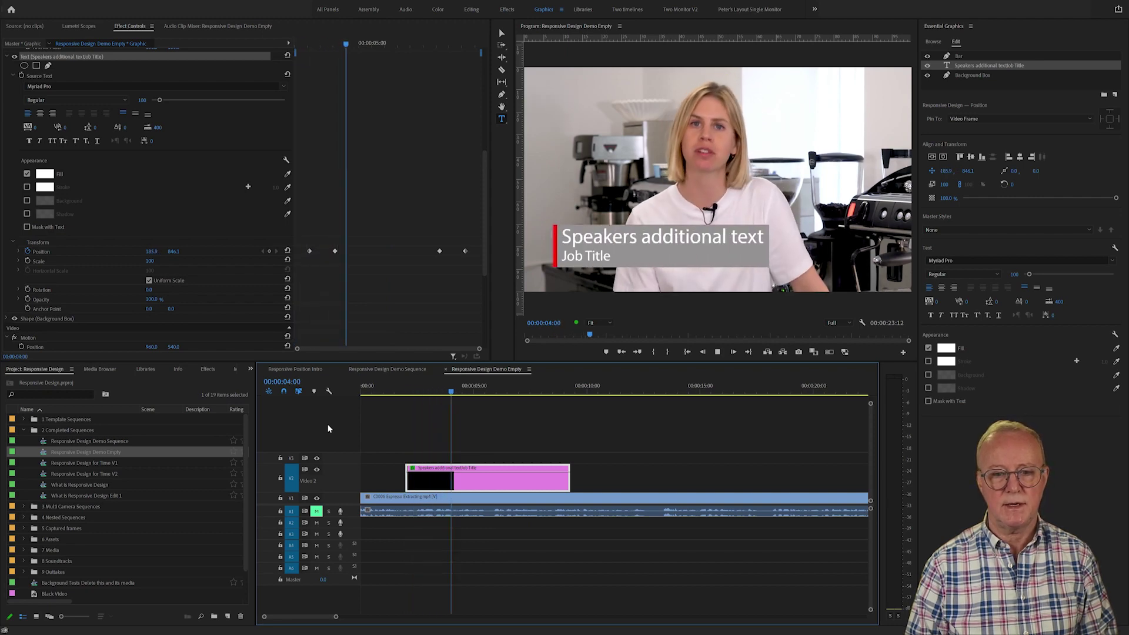
key(space)
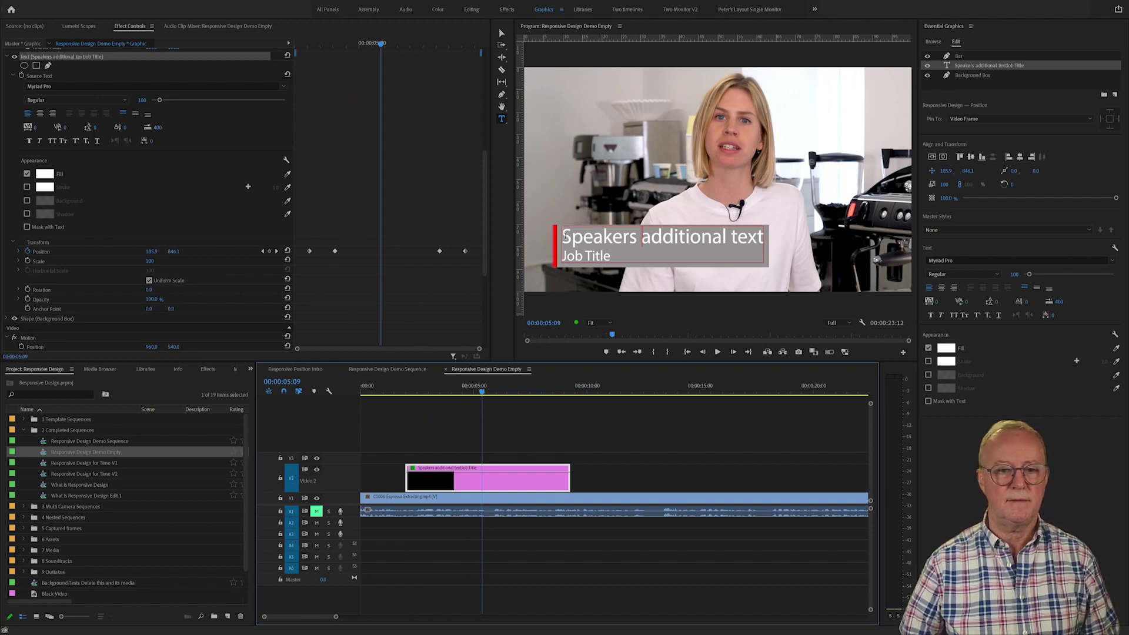
Step: Set the 'Speakers additional text' line to font size 134, replay it, and check the Position keyframes
drag(565, 235, 763, 239)
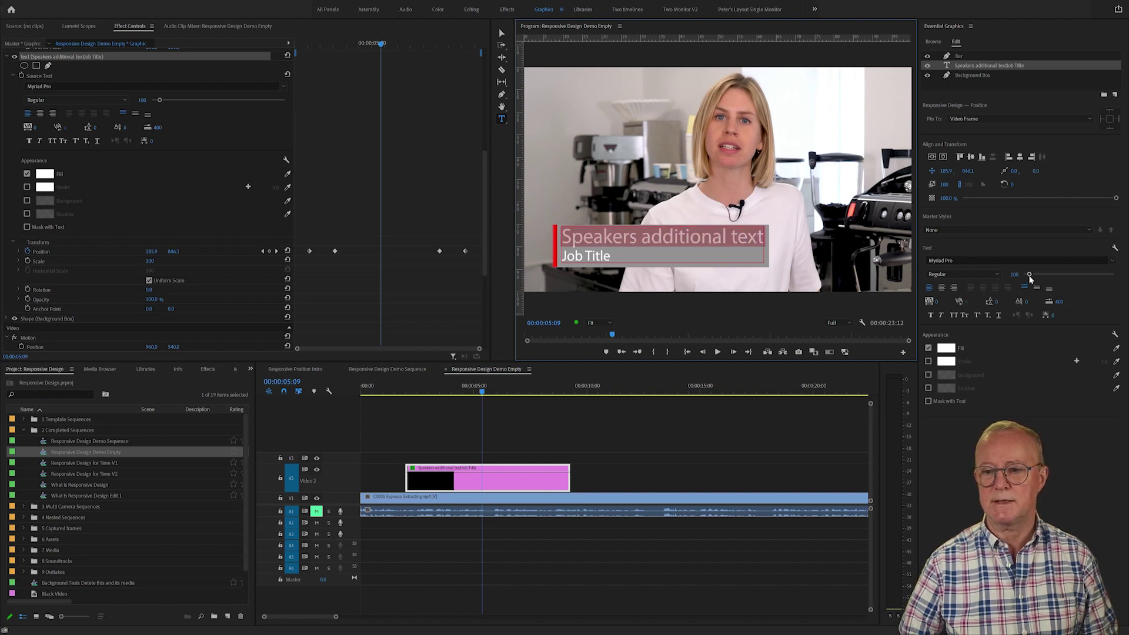
drag(1029, 278, 1031, 278)
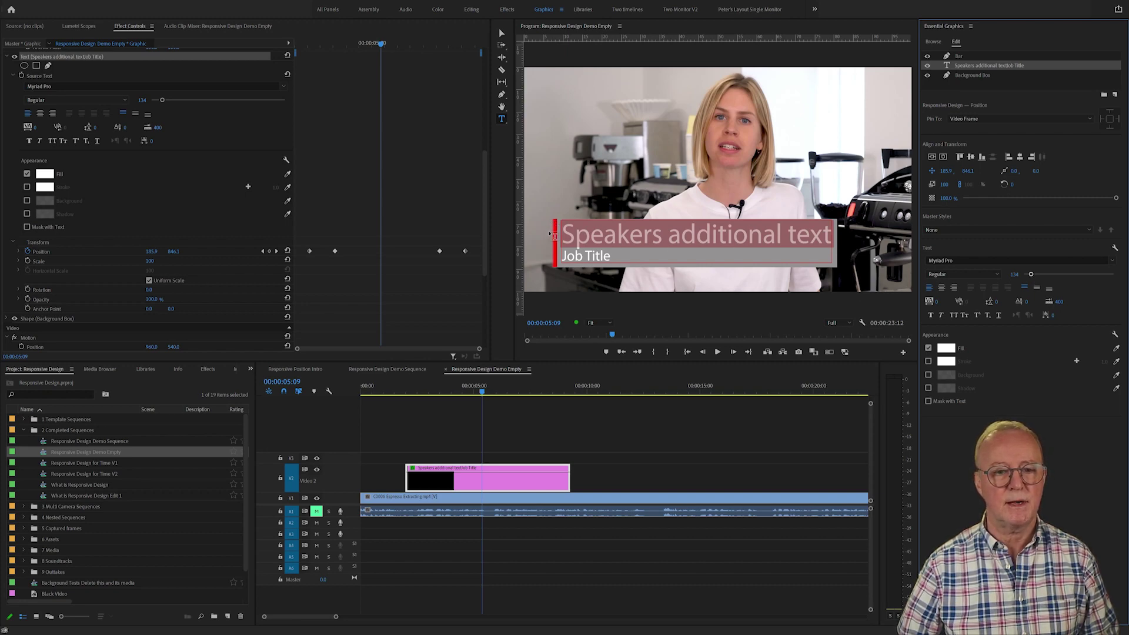
click(406, 391)
key(space)
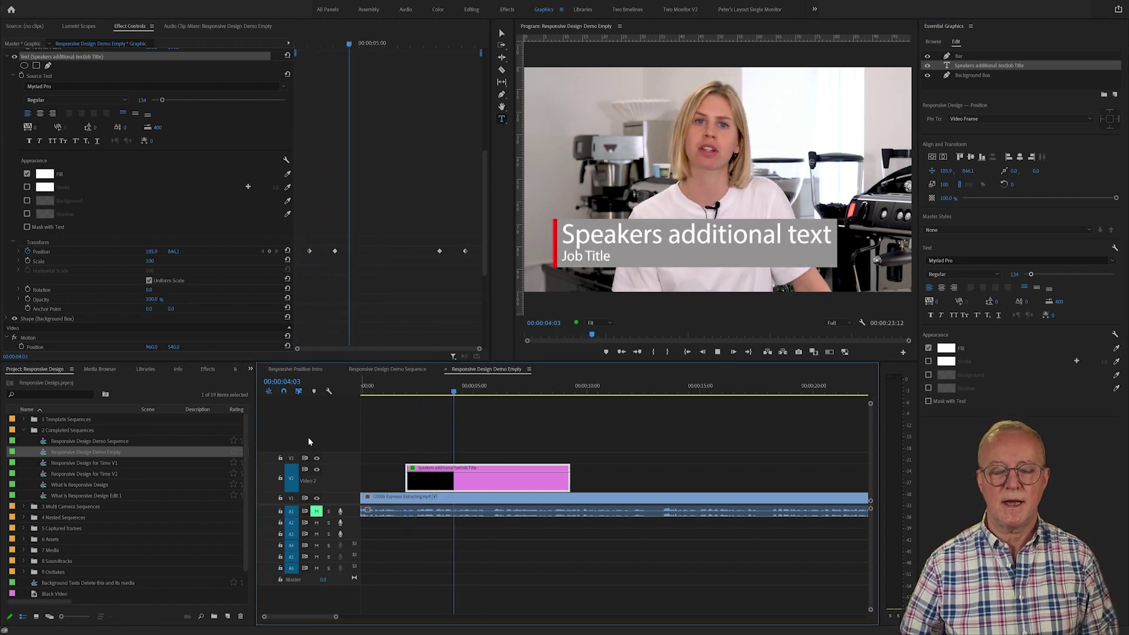
key(space)
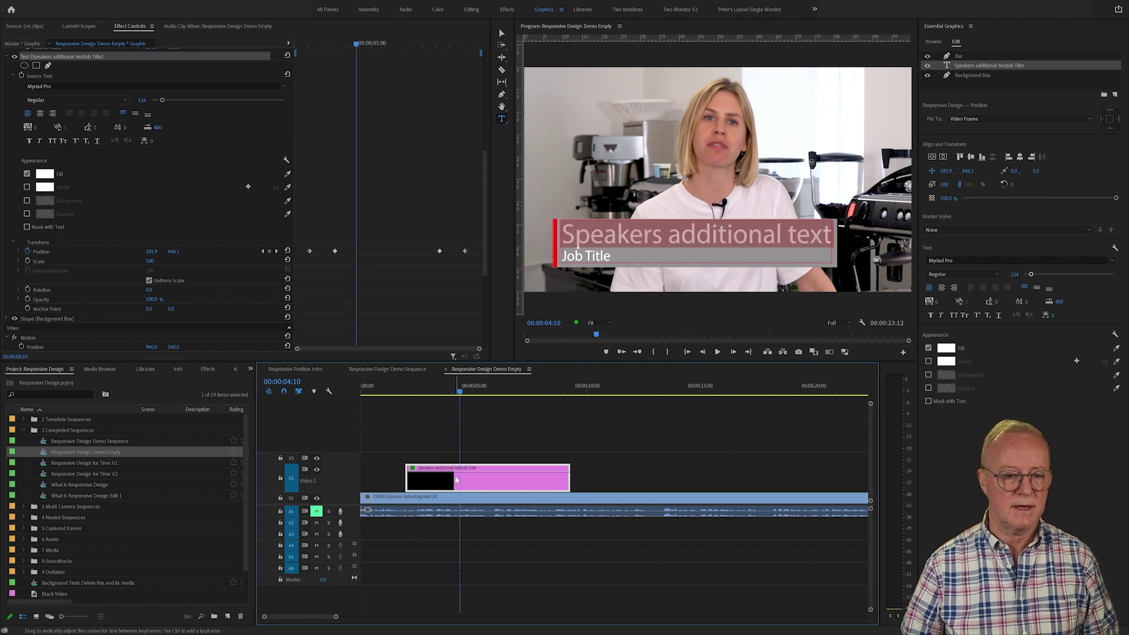
click(482, 391)
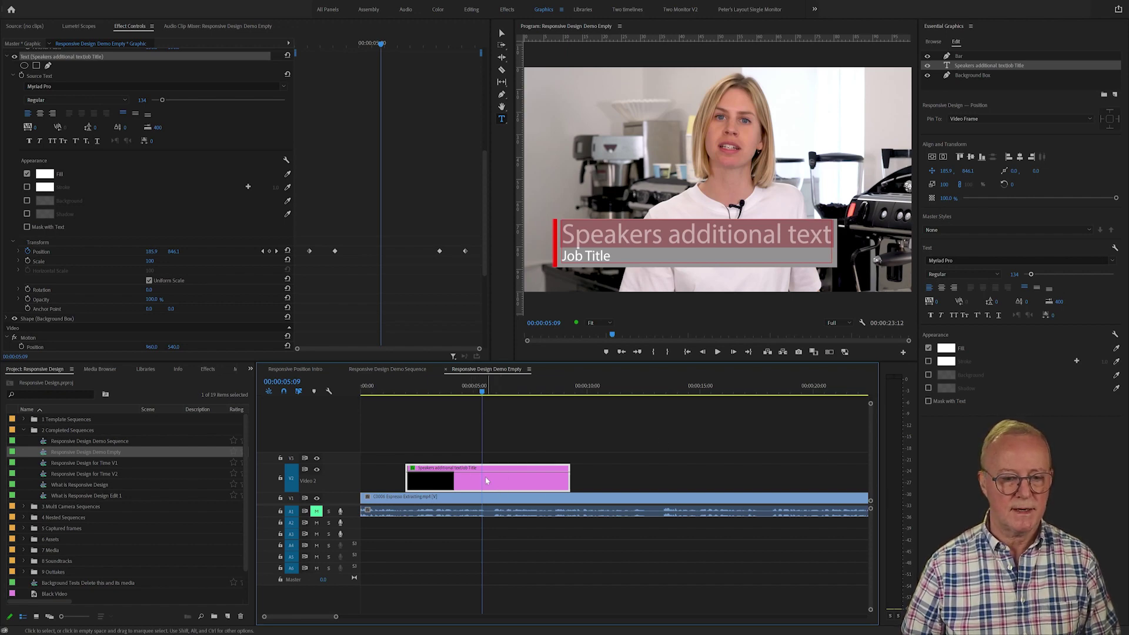
click(262, 251)
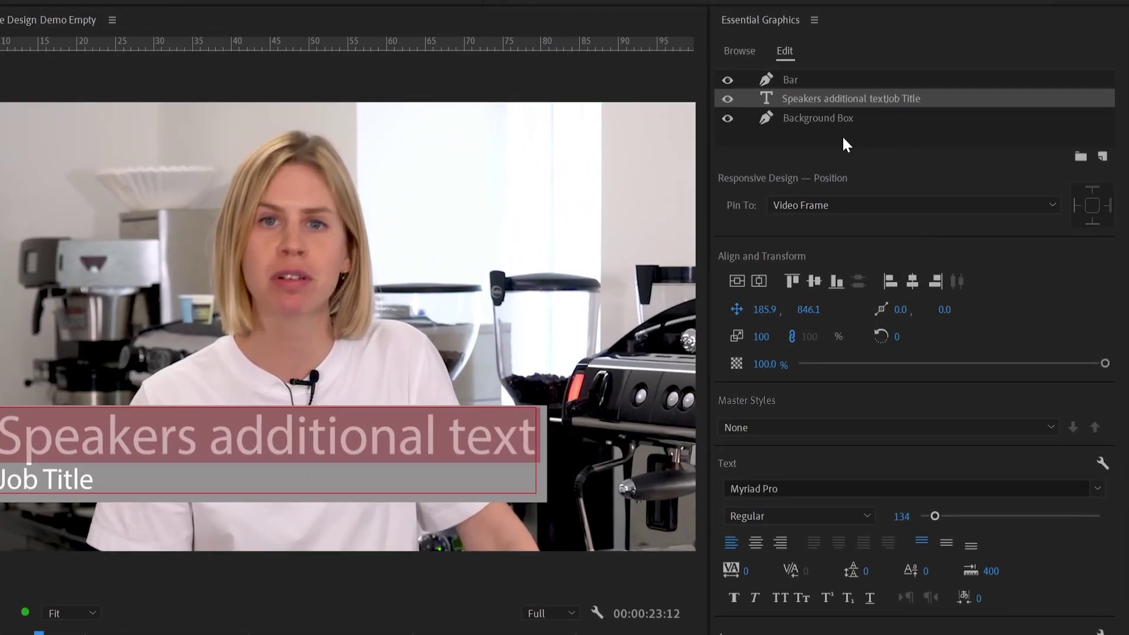
Step: Set the Responsive Design – Time Intro and Outro Durations to 00:00:01:00 each
click(806, 147)
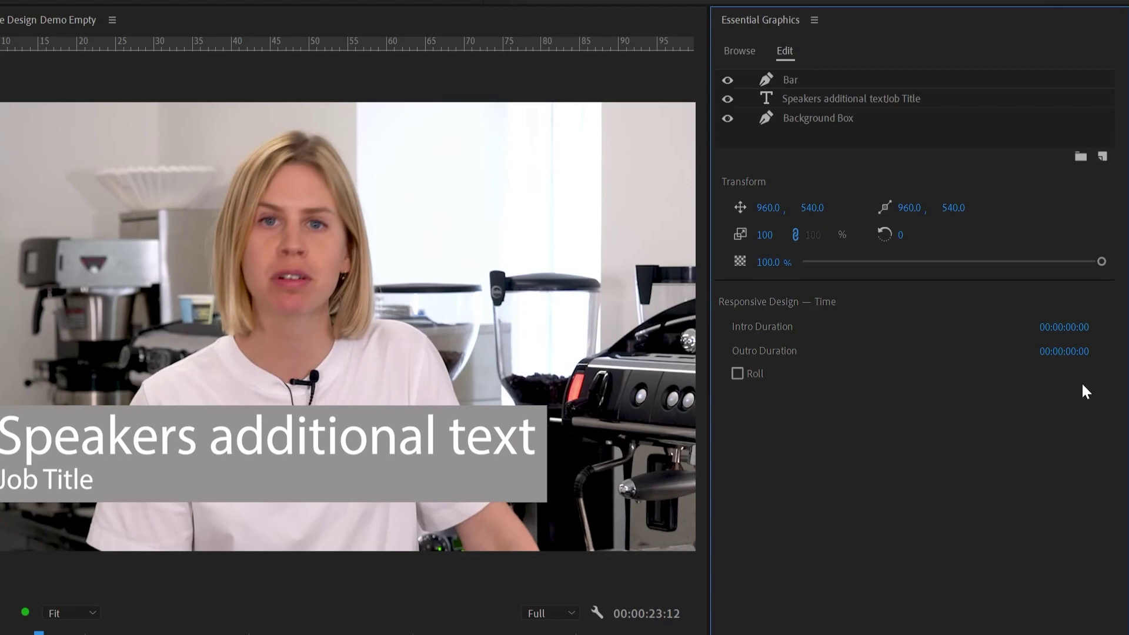
click(1076, 326)
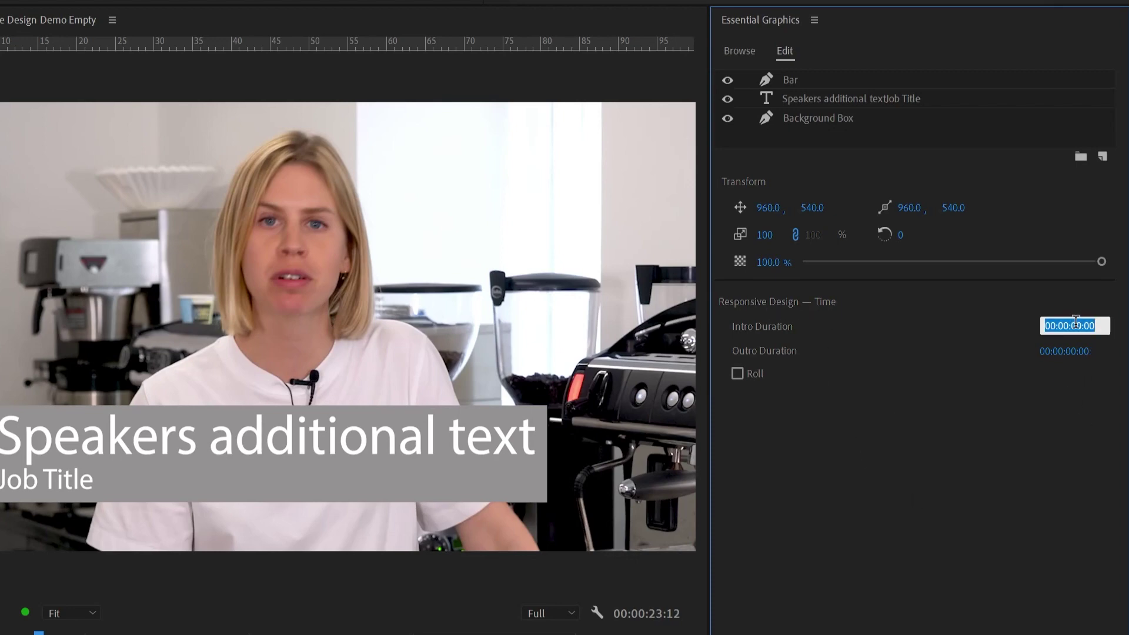
text(100)
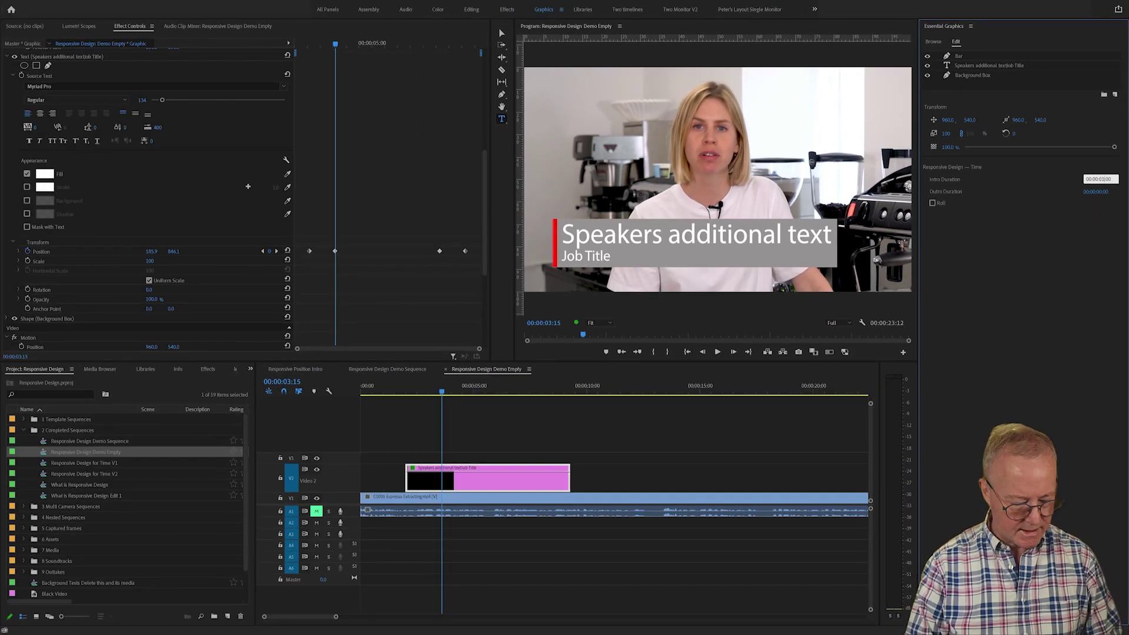
key(Return)
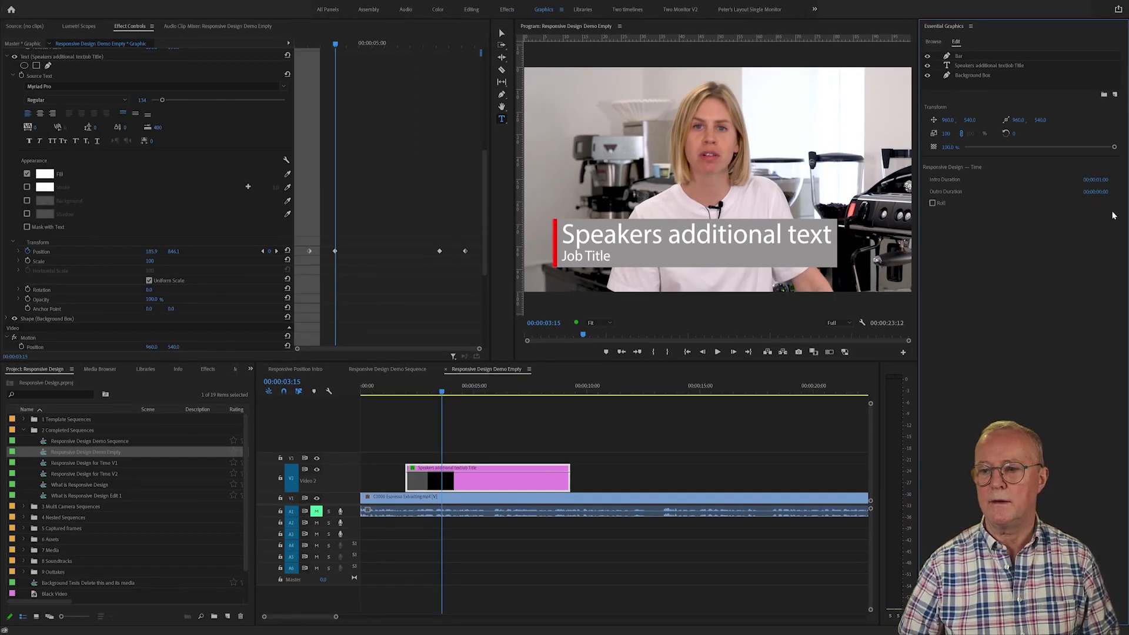
click(1099, 191)
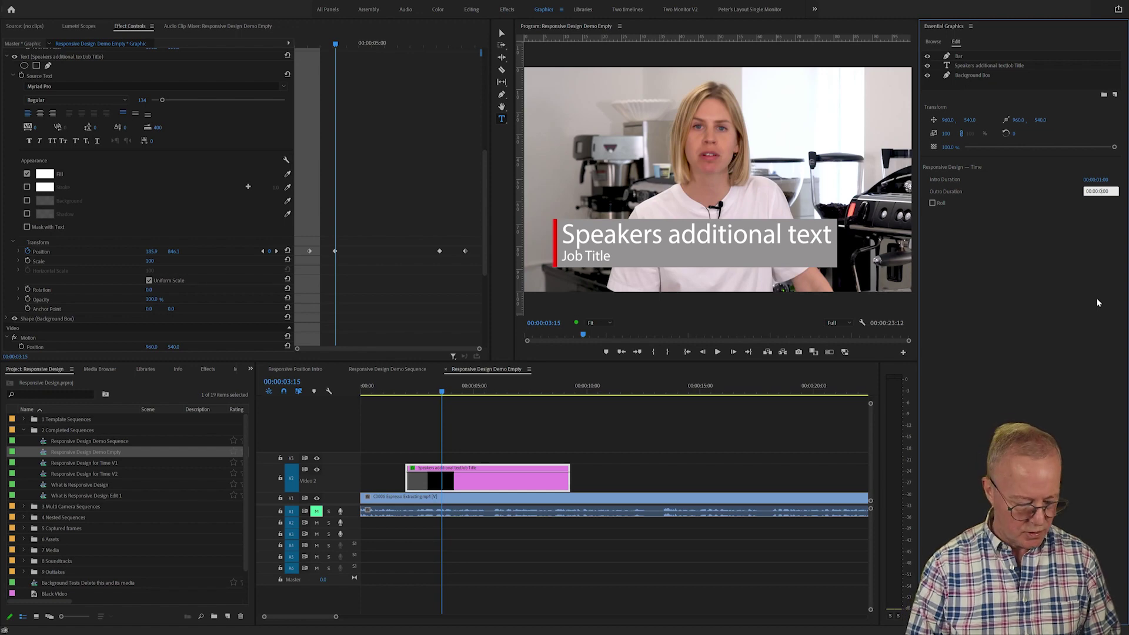
text(100)
key(Return)
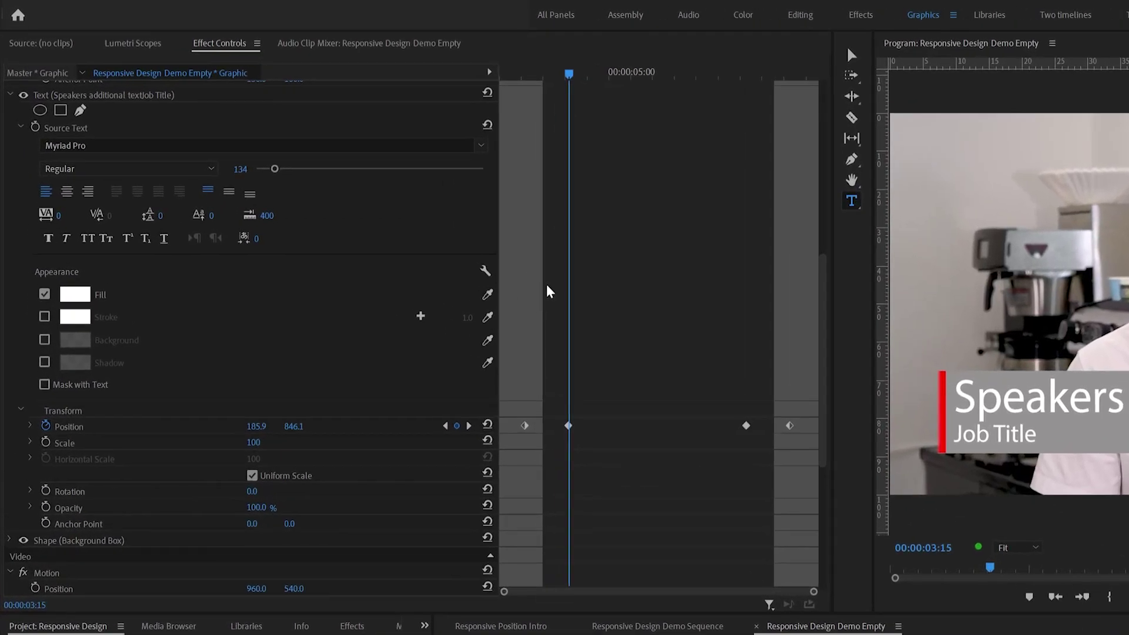
Step: Extend the protected intro region right so it covers the first keyframe
scroll(591, 271, up, 3)
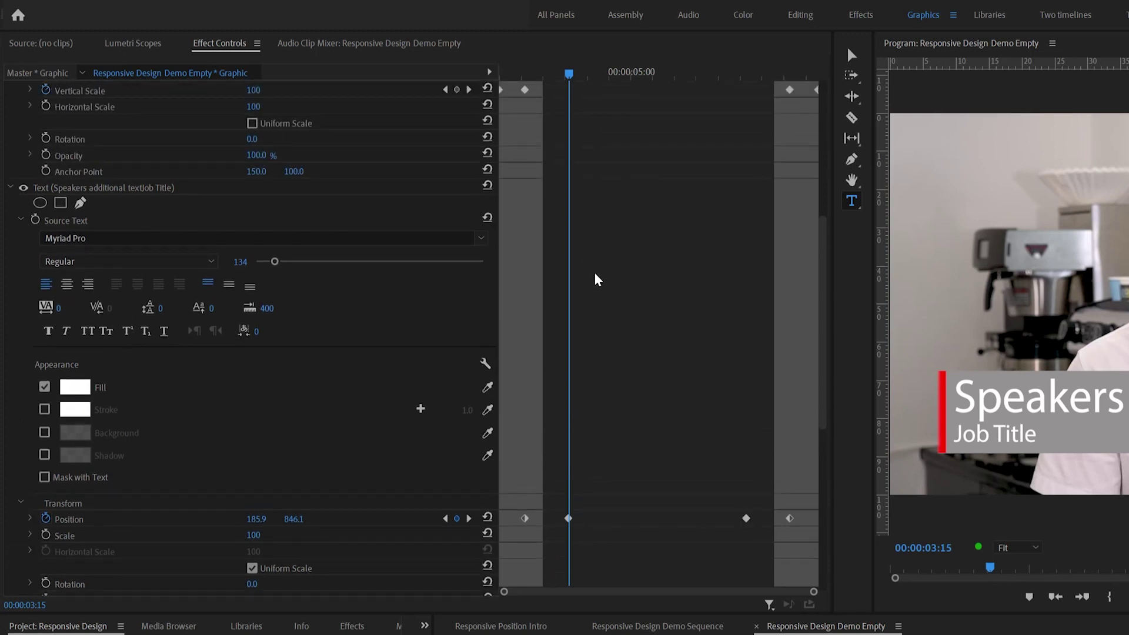
scroll(598, 279, up, 5)
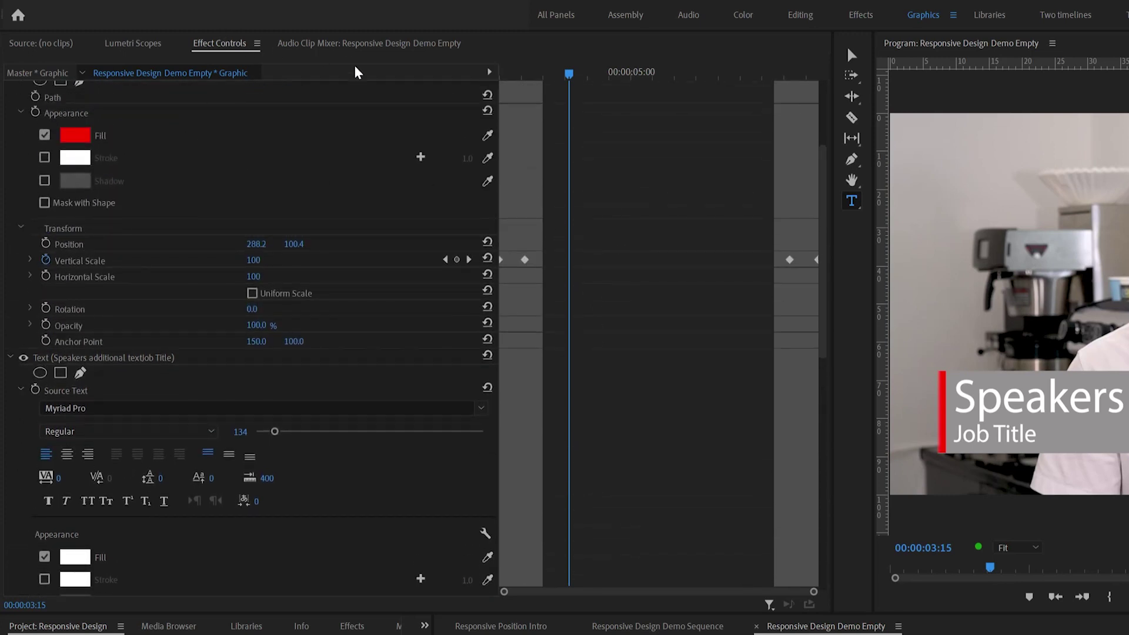
scroll(607, 257, up, 5)
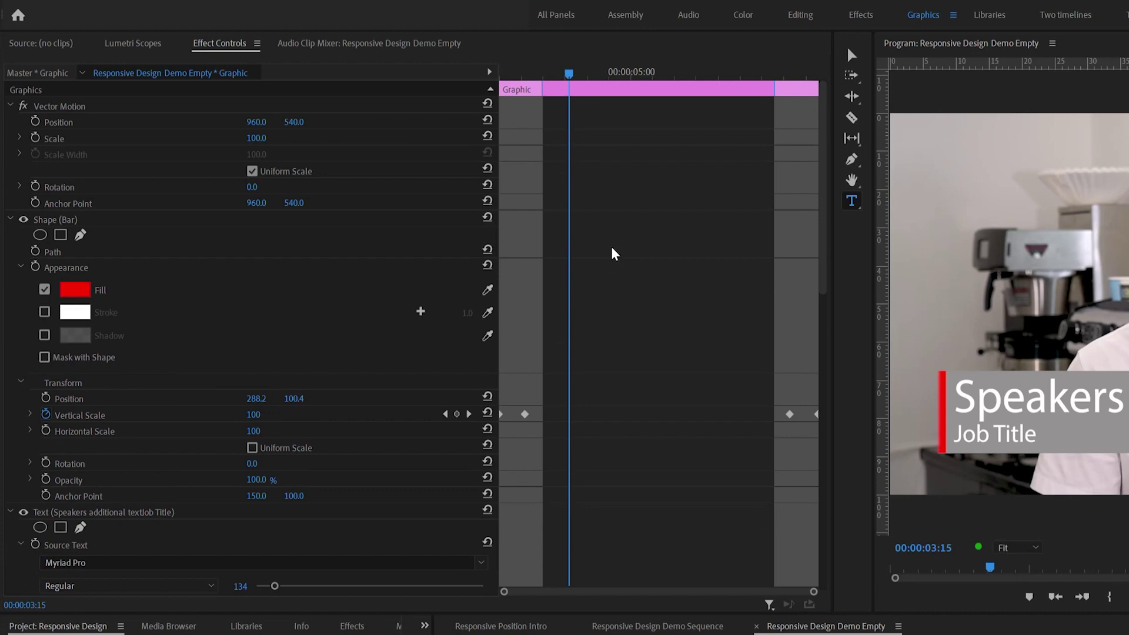
drag(543, 87, 571, 88)
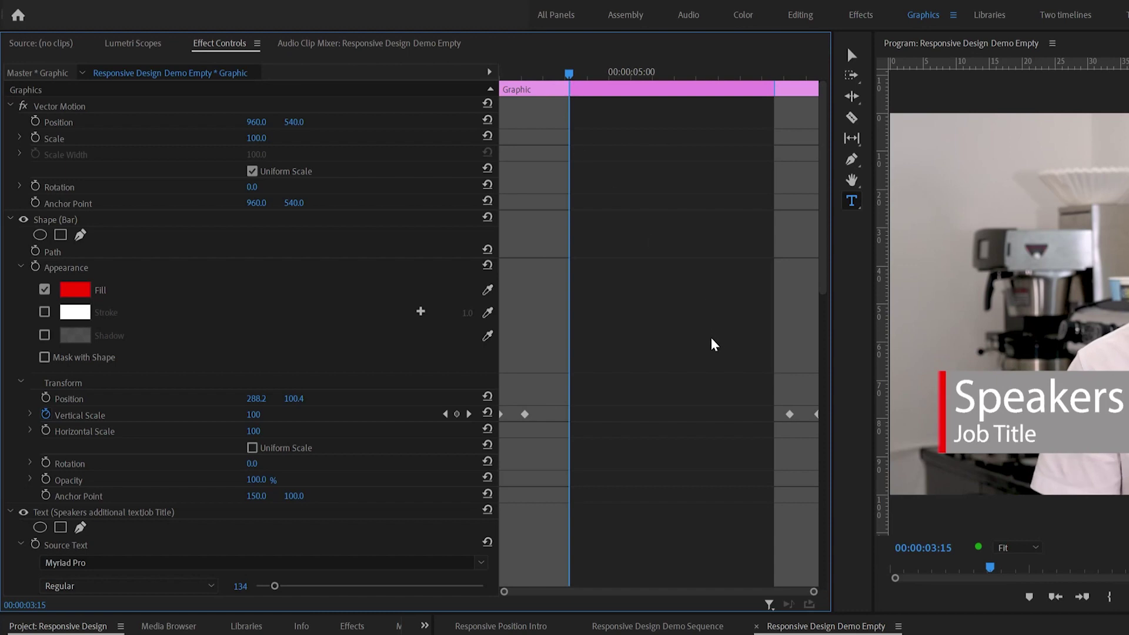
Step: Extend the protected outro region left past the last Position keyframe
scroll(712, 343, down, 3)
scroll(712, 343, down, 10)
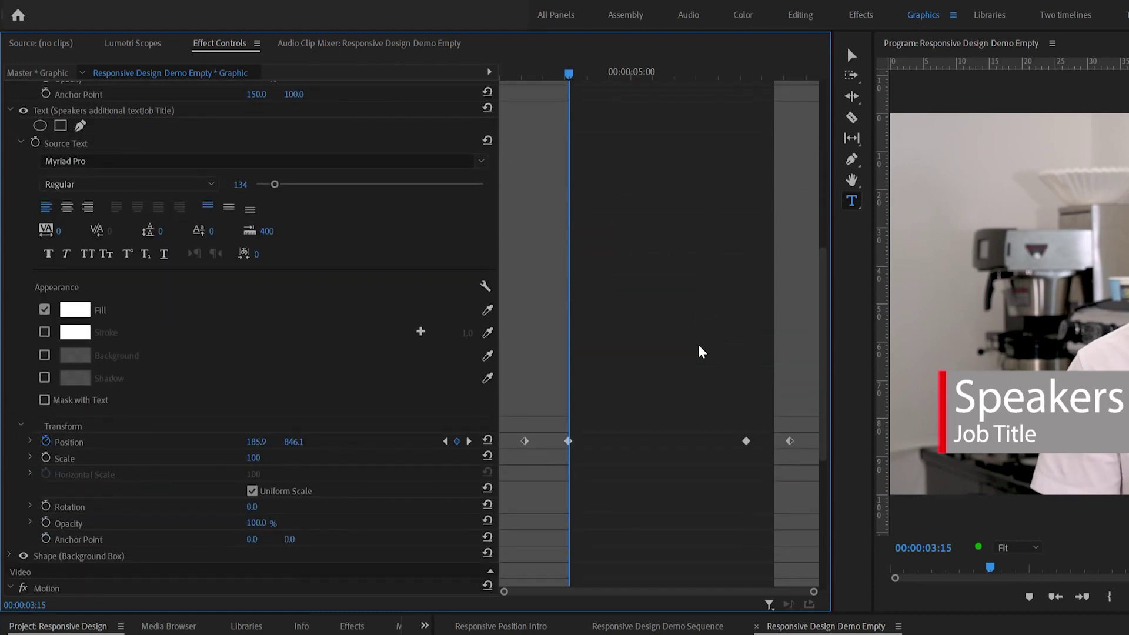
click(470, 441)
scroll(709, 353, up, 5)
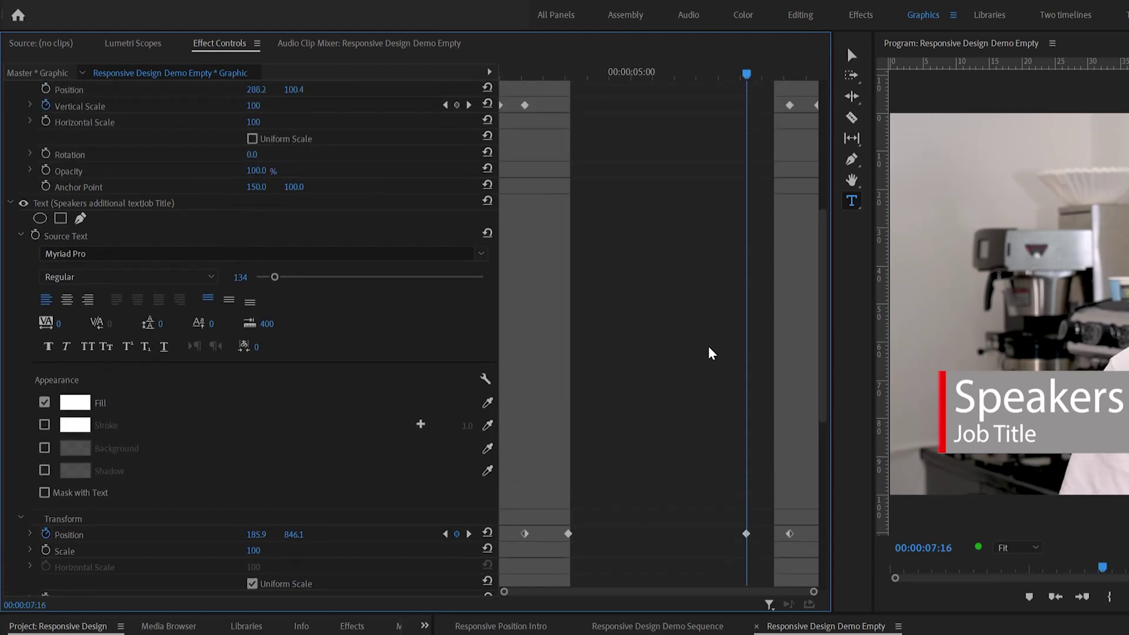
scroll(706, 352, up, 7)
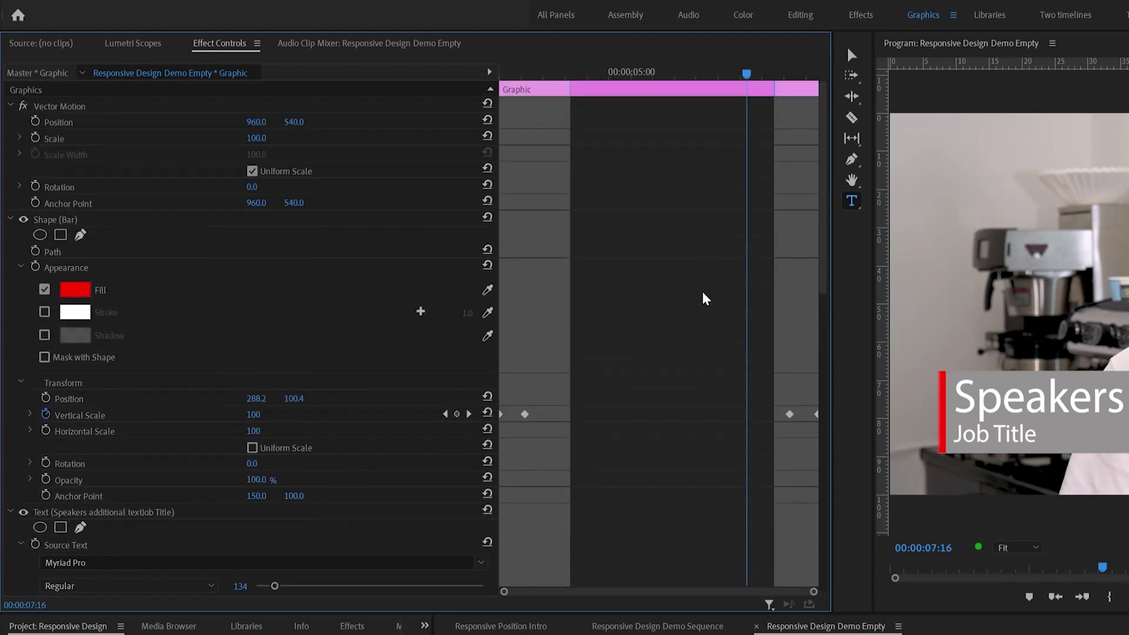
drag(774, 92, 749, 95)
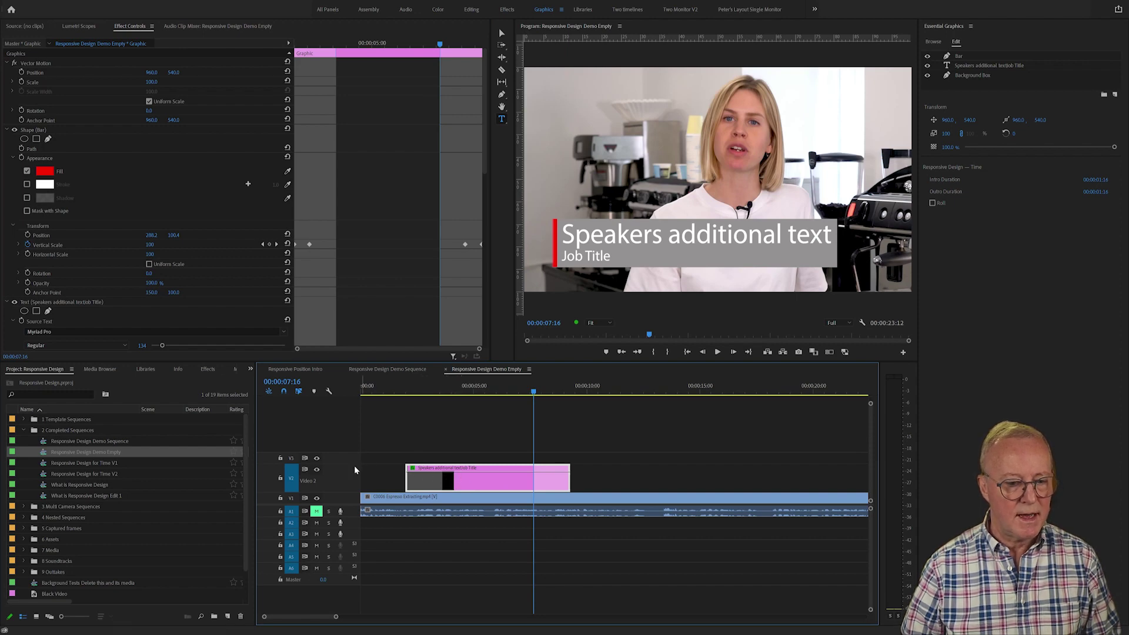
Step: Trim the title clip shorter on a taller Video 2 track, preview it, then lengthen it again
drag(356, 465, 356, 455)
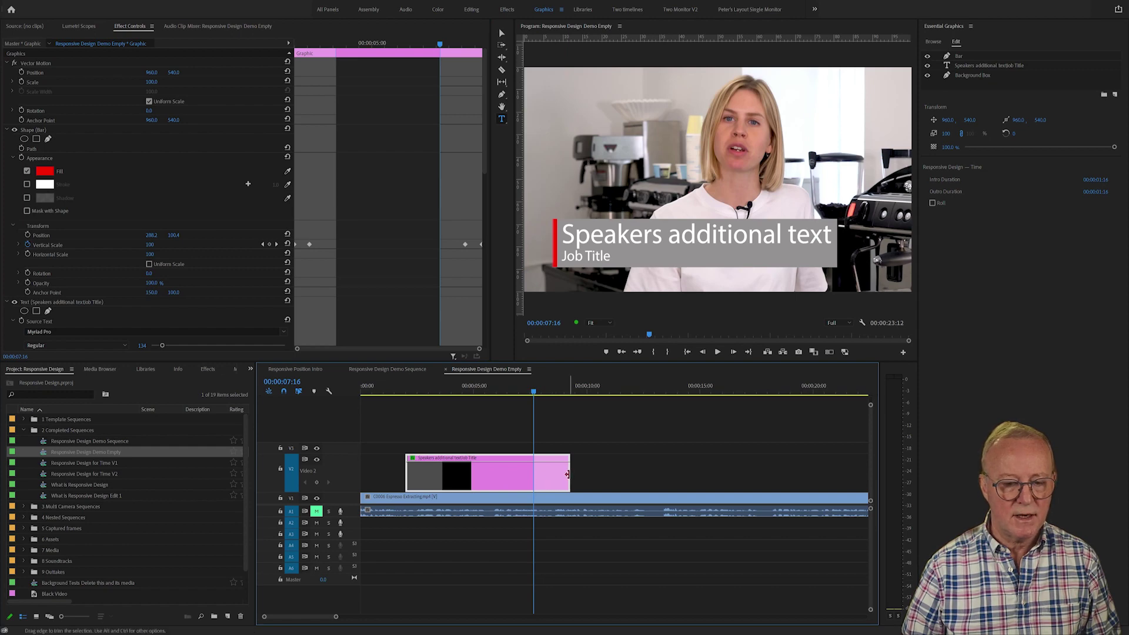
drag(568, 474, 527, 489)
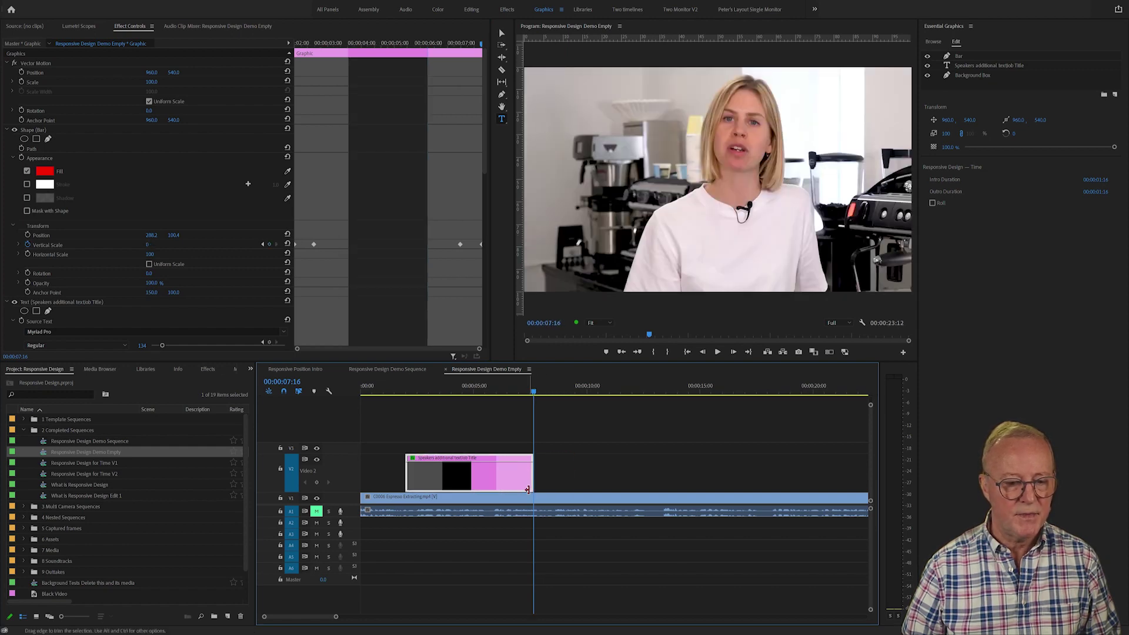
click(405, 392)
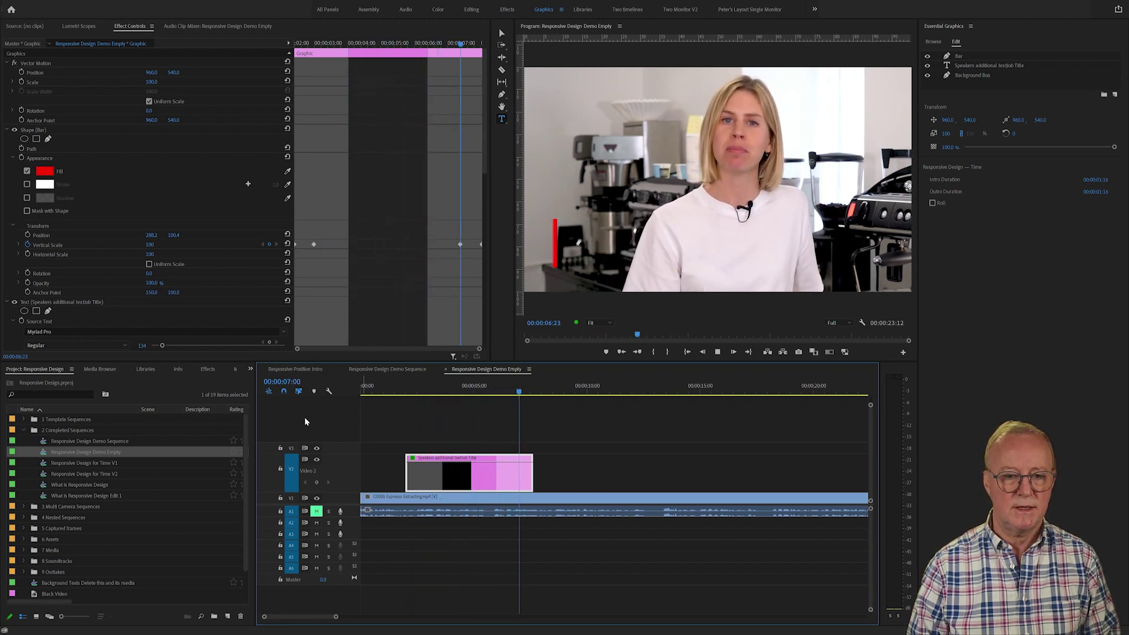
key(space)
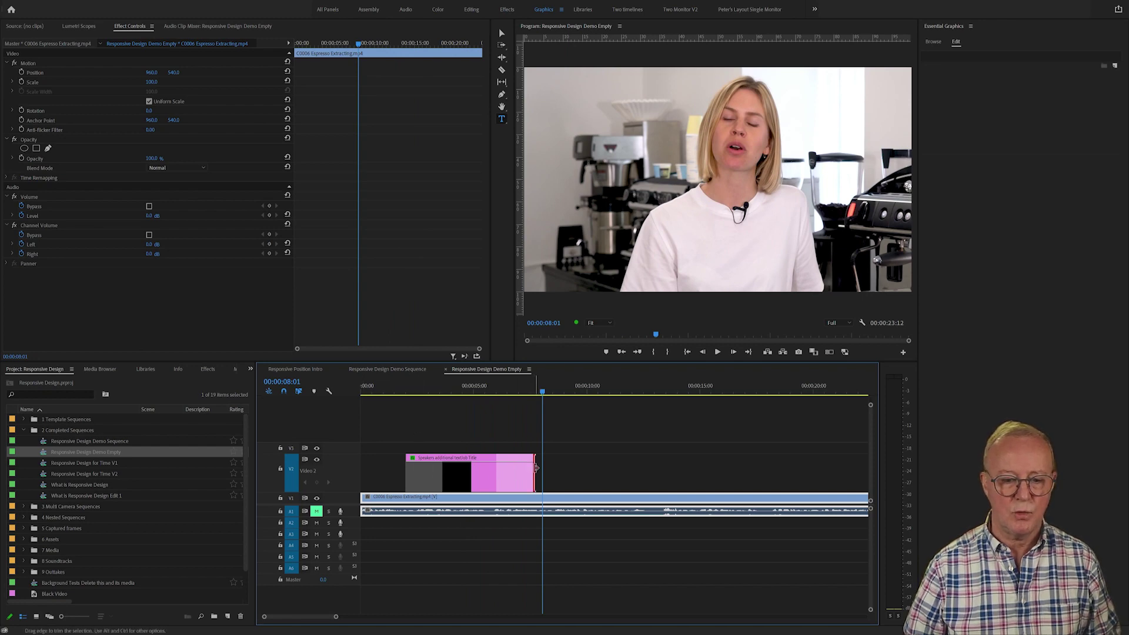
drag(535, 467, 580, 477)
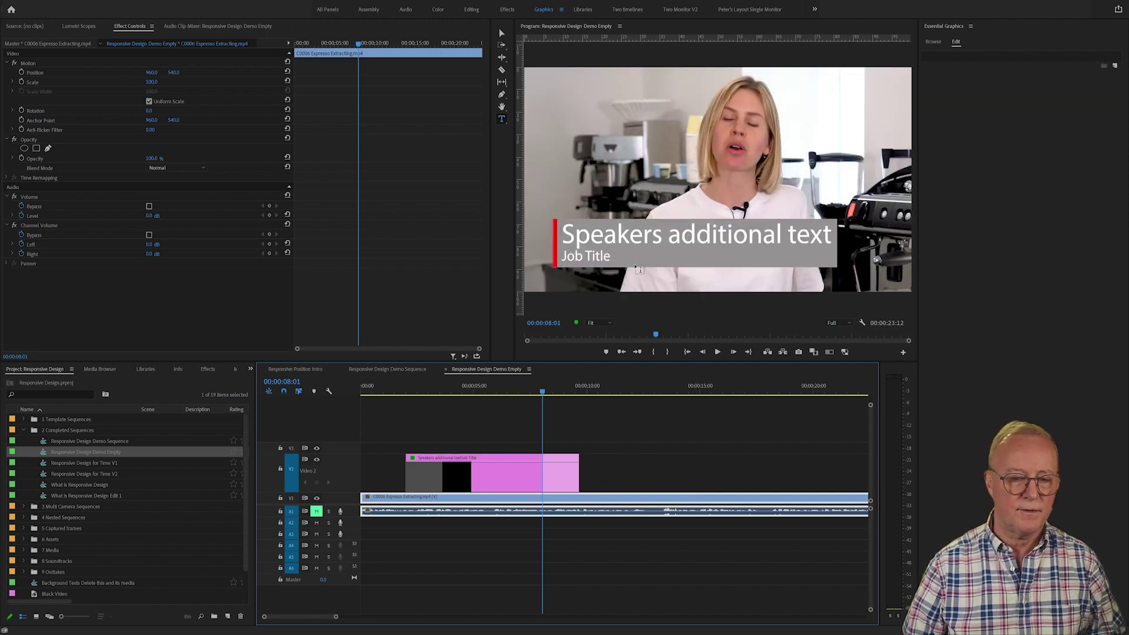